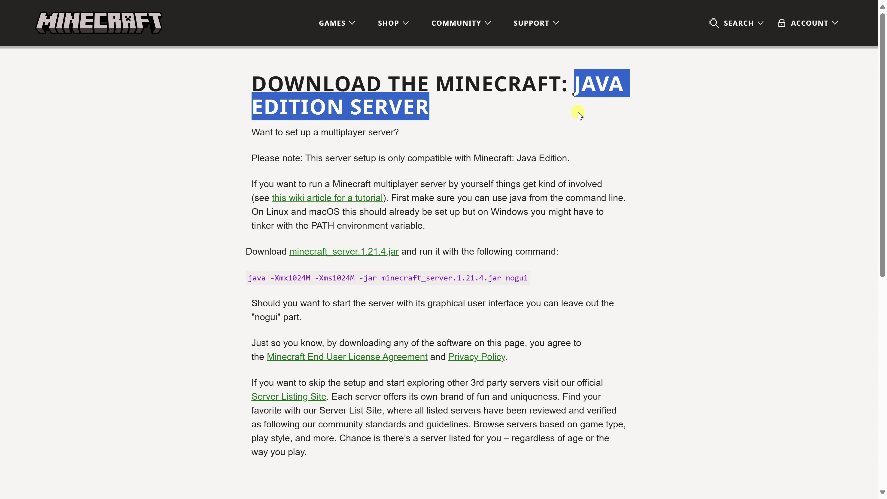
- Download minecraft_server.1.21.4.jar and open the Downloads folder containing server.jar (55,548 KB)
{"action": "left_click", "coordinate": [437, 302]}
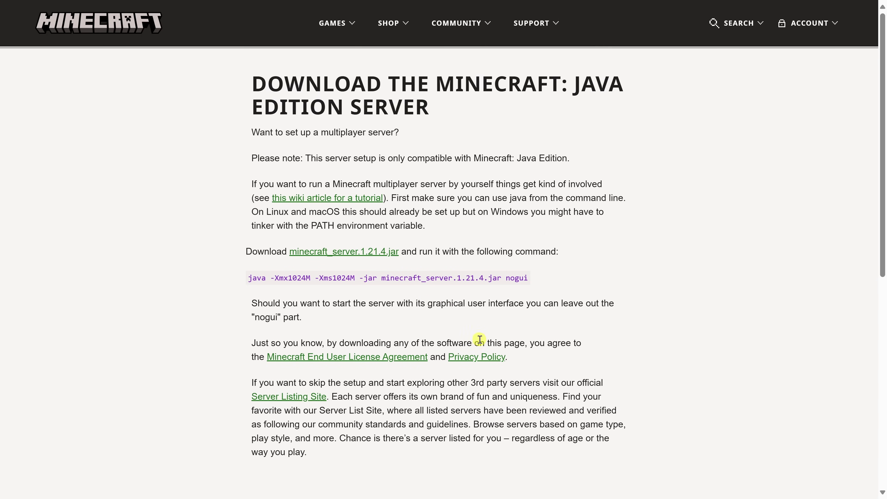
{"action": "left_click", "coordinate": [367, 251]}
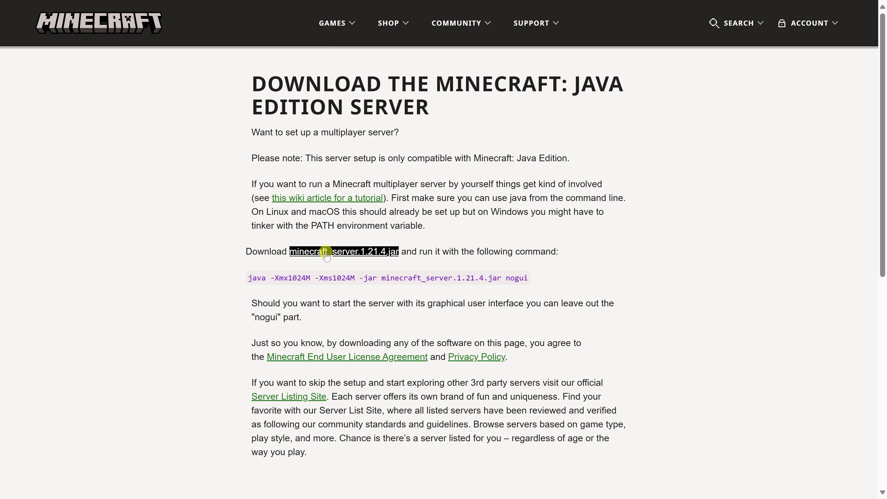
{"action": "left_click", "coordinate": [366, 251]}
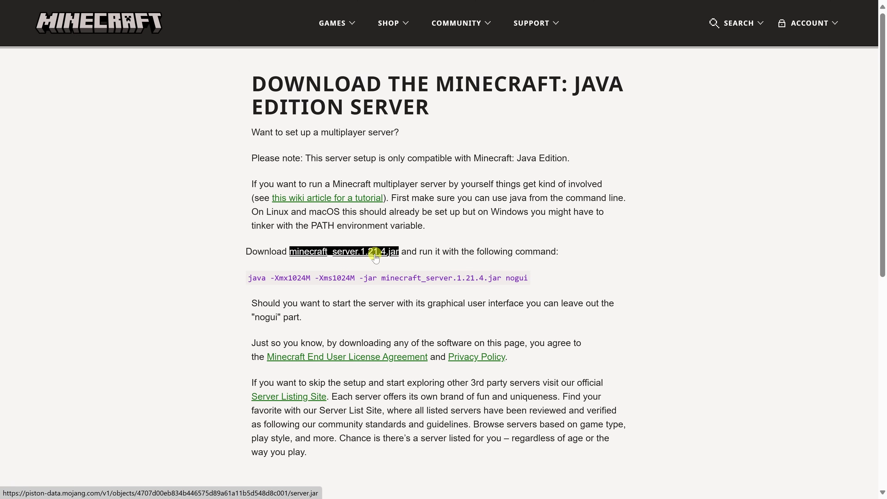
{"action": "left_click", "coordinate": [350, 253]}
{"action": "mouse_move", "coordinate": [731, 68]}
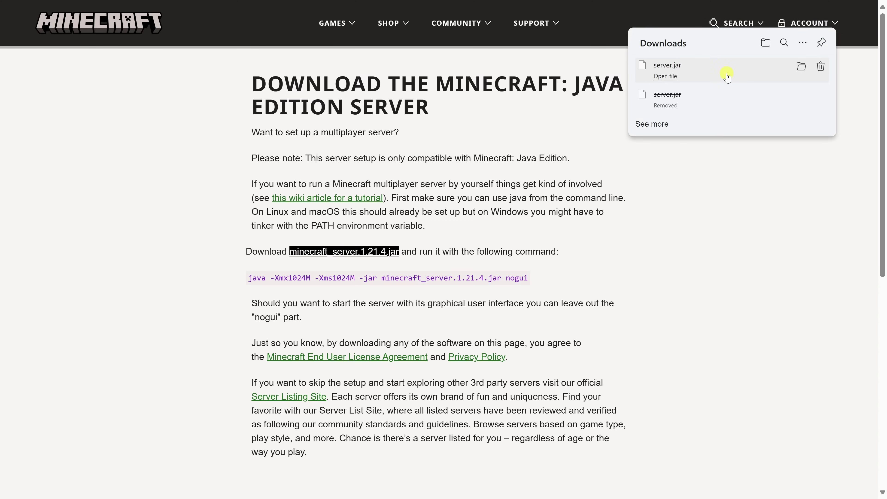
{"action": "left_click", "coordinate": [766, 44]}
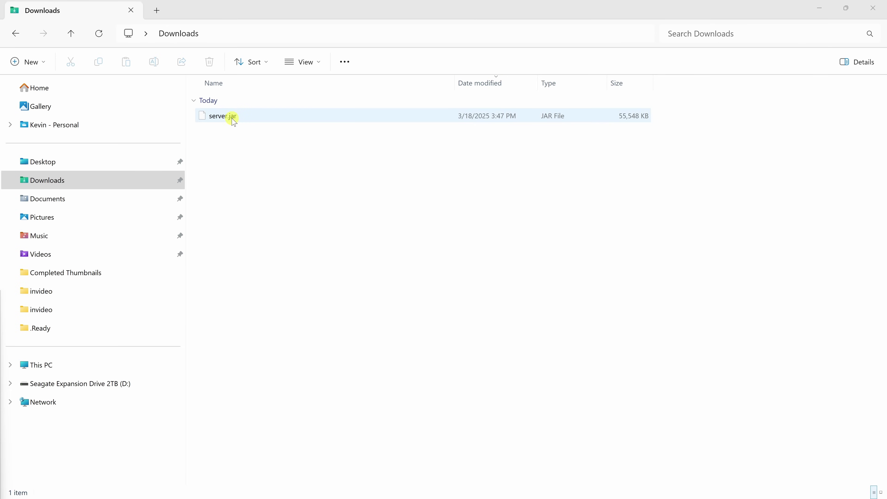
- Select server.jar and create a new Desktop folder named 'Minecraft Server'
{"action": "left_click", "coordinate": [242, 119]}
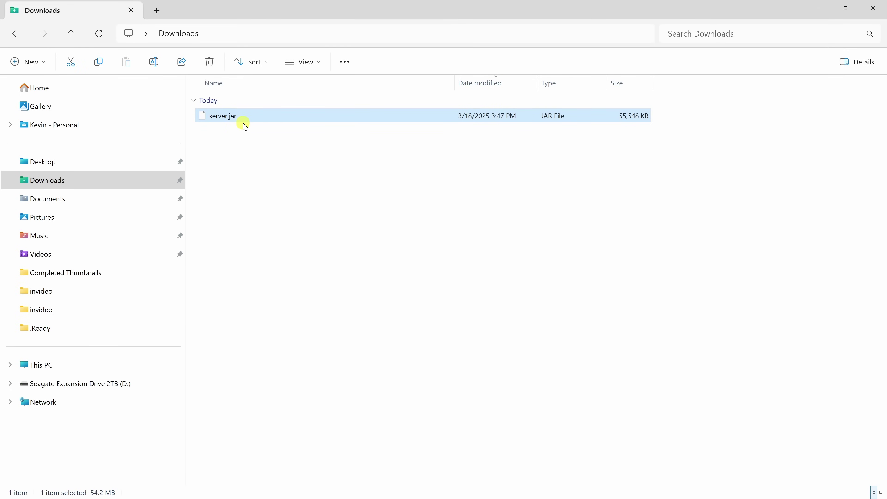
{"action": "left_click", "coordinate": [104, 162]}
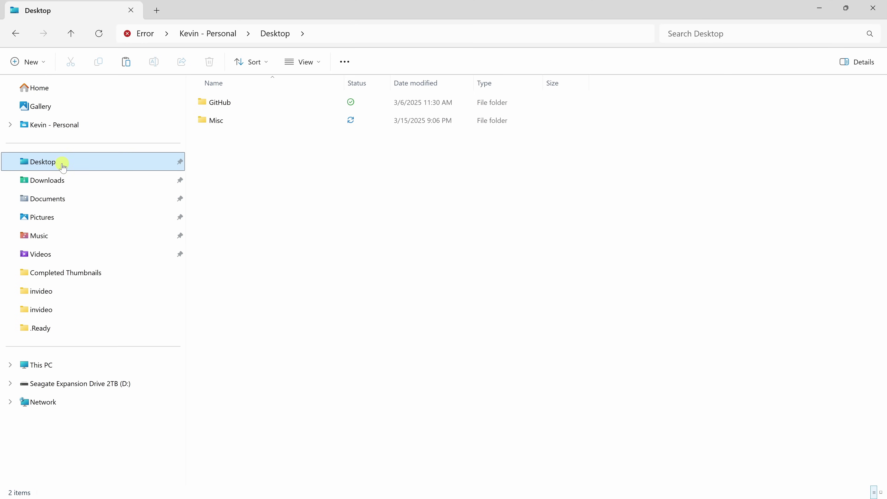
{"action": "right_click", "coordinate": [325, 167]}
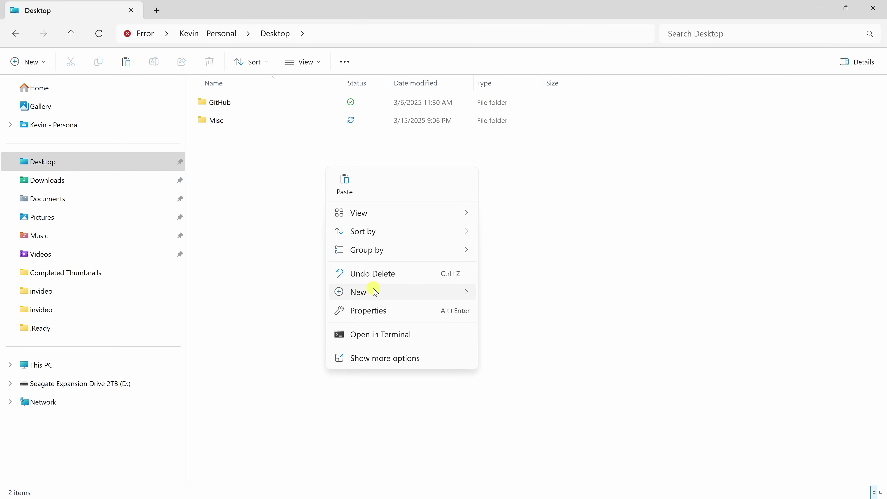
{"action": "mouse_move", "coordinate": [375, 293]}
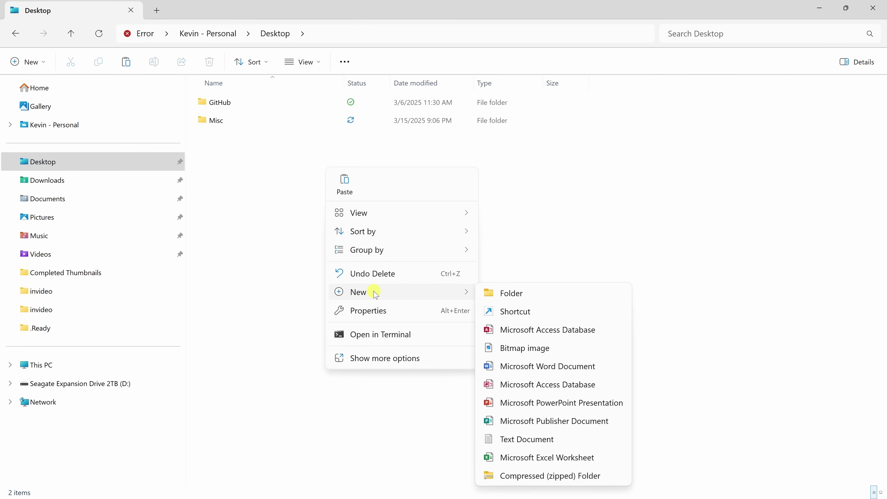
{"action": "left_click", "coordinate": [510, 293]}
{"action": "type", "text": "Minecraft Server"}
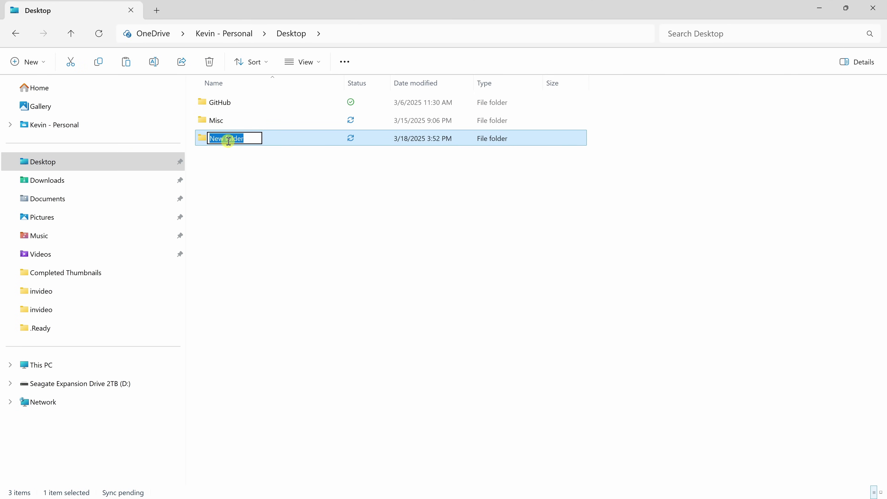
{"action": "left_click", "coordinate": [246, 151]}
- Paste server.jar into the Minecraft Server folder
{"action": "double_click", "coordinate": [250, 139]}
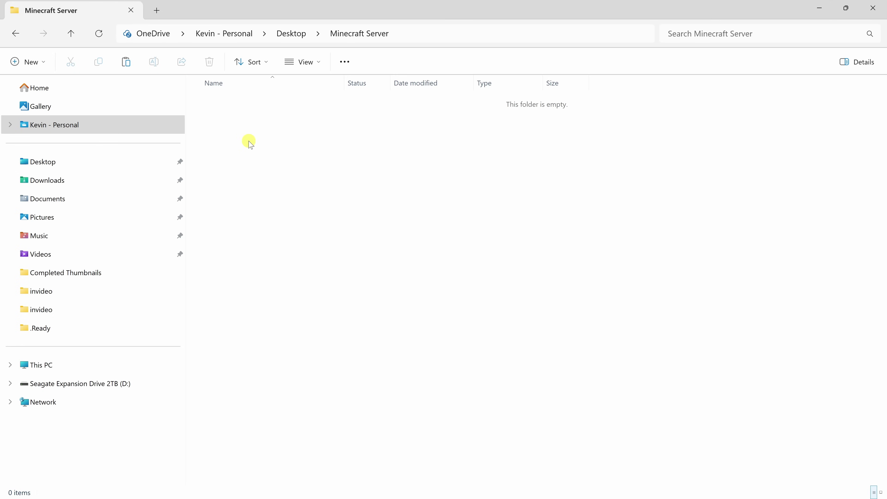
{"action": "key", "text": "ctrl+v"}
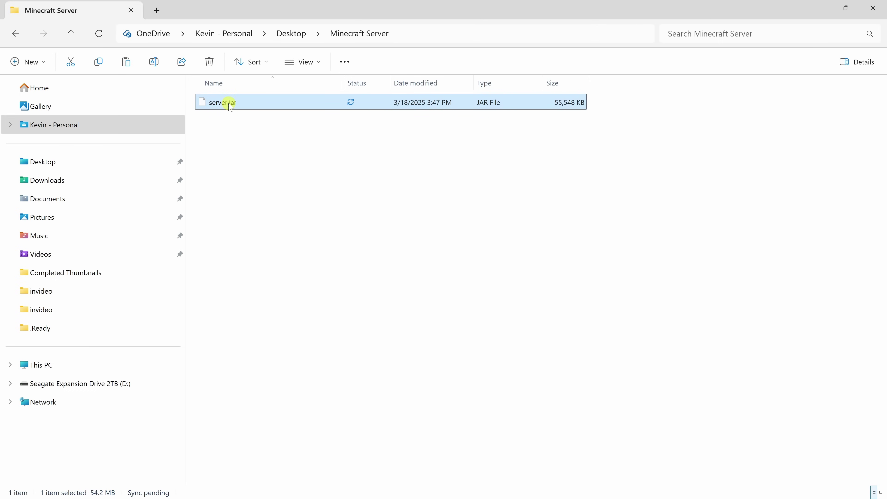
{"action": "left_click", "coordinate": [432, 30]}
- Open Command Prompt in the folder and run java -version, finding Java missing
{"action": "type", "text": "cmd"}
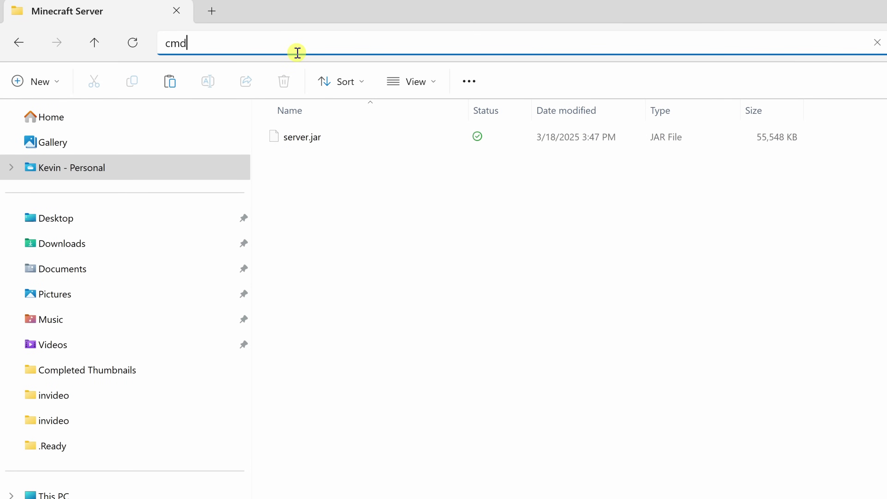
{"action": "key", "text": "Return"}
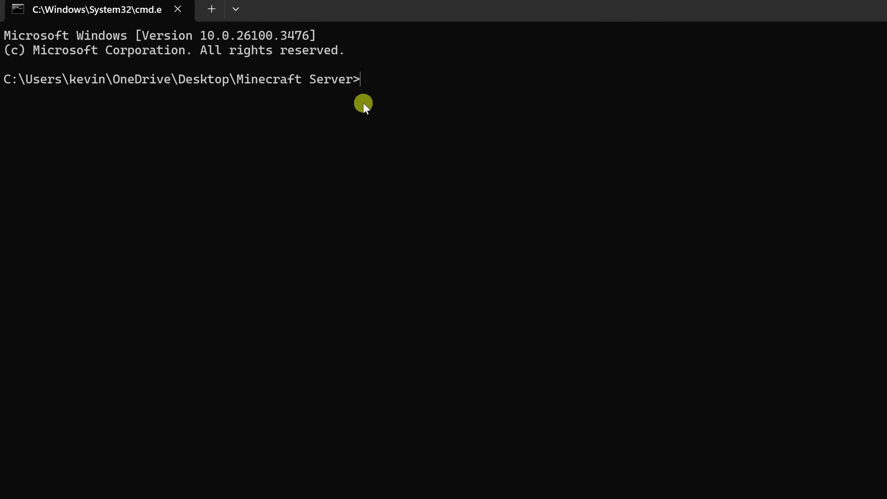
{"action": "type", "text": "java -version"}
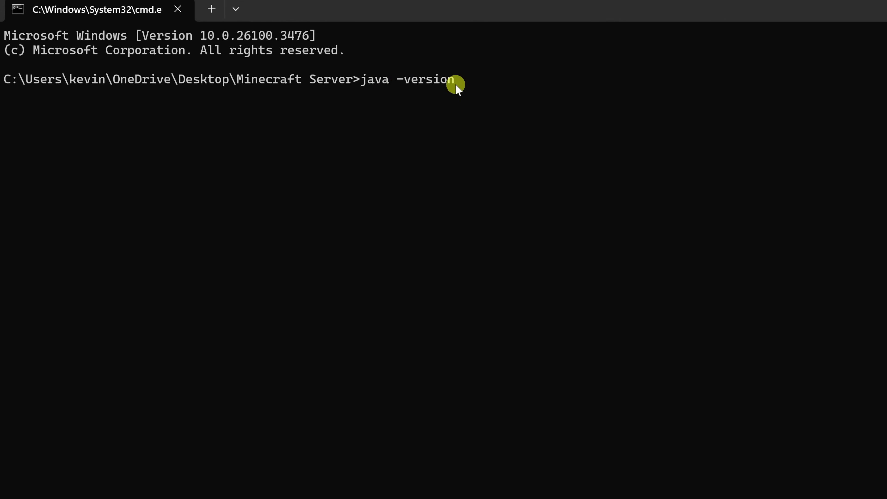
{"action": "key", "text": "Return"}
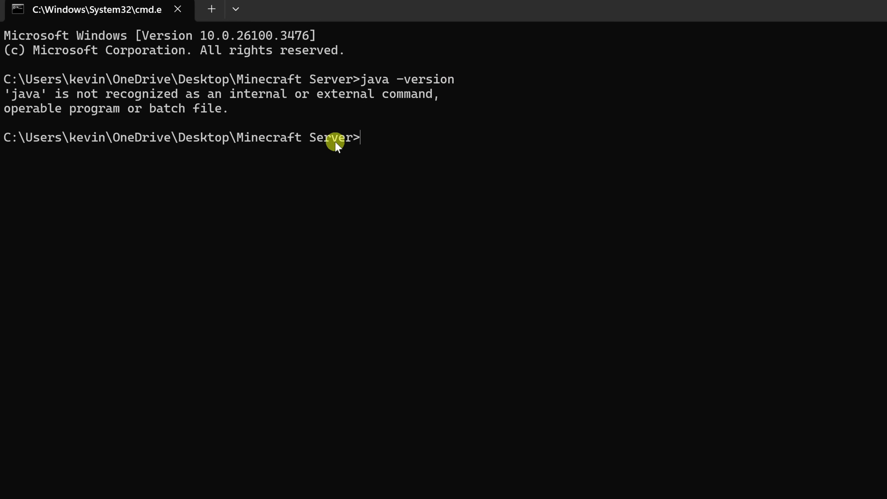
- Install Microsoft OpenJDK 21 with winget install Microsoft.OpenJDK.21, then close the terminal
{"action": "type", "text": "winget install Microsoft.OpenJDK.21"}
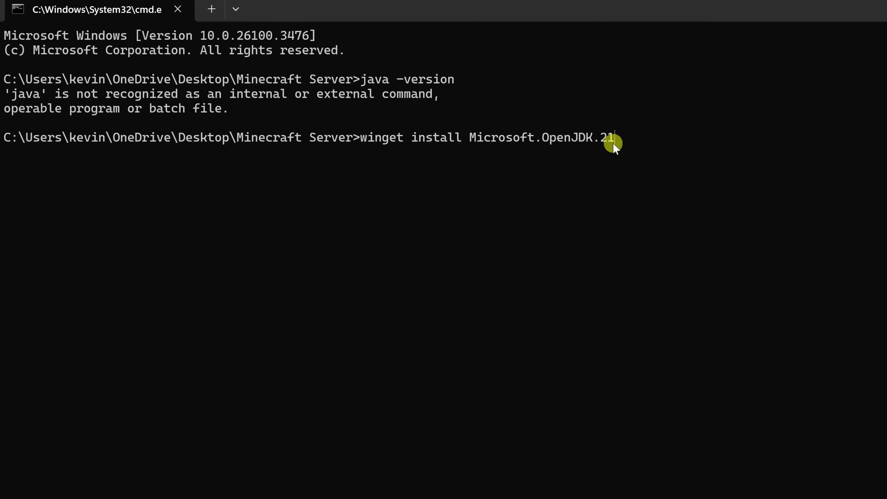
{"action": "key", "text": "Return"}
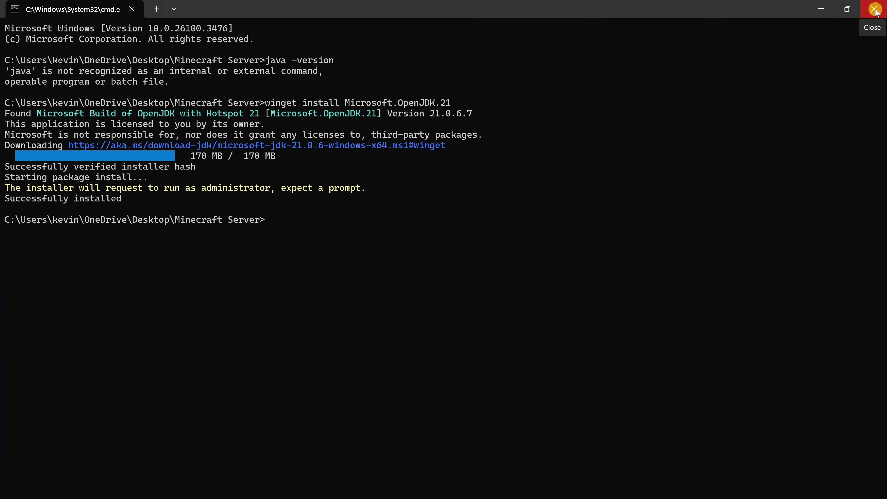
{"action": "left_click", "coordinate": [875, 10]}
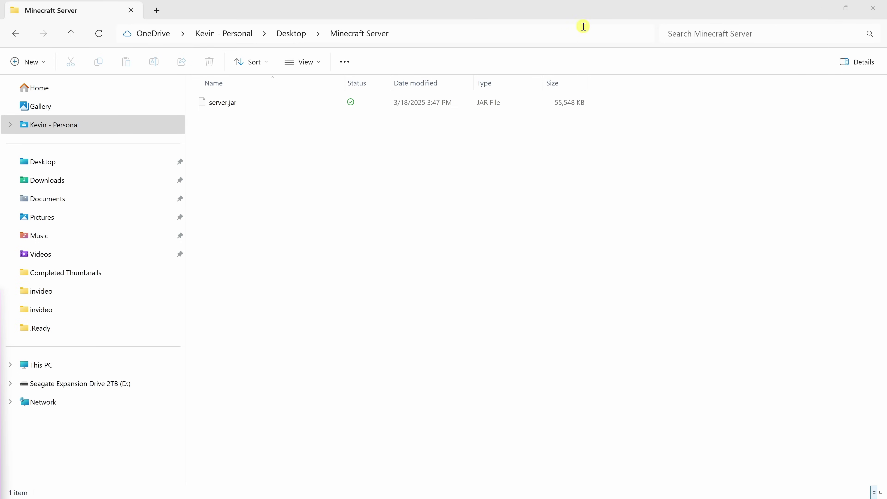
- Confirm java -version reports 21.0.6, then run java -jar server.jar --nogui once
{"action": "left_click", "coordinate": [479, 32]}
{"action": "type", "text": "cmd"}
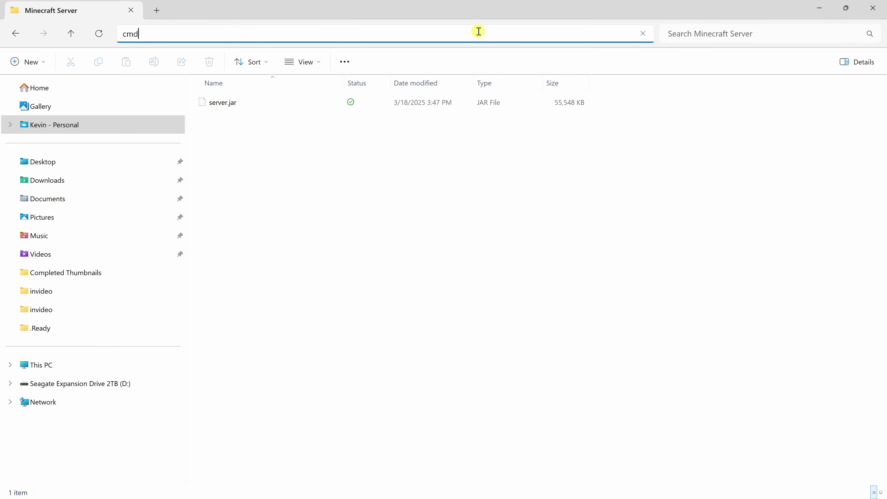
{"action": "key", "text": "Return"}
{"action": "type", "text": "java -version"}
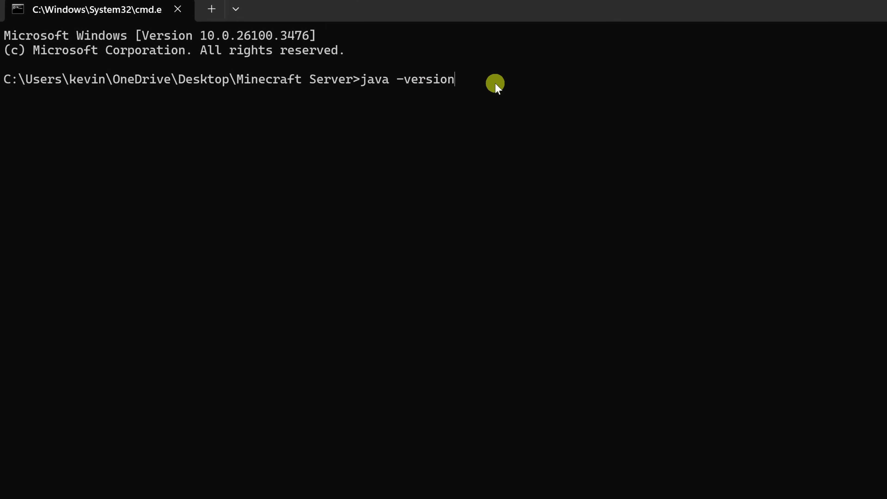
{"action": "key", "text": "Return"}
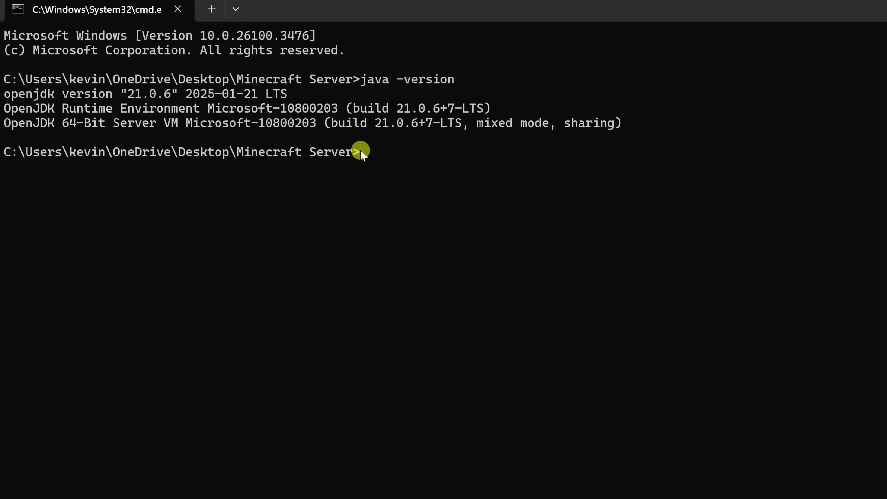
{"action": "type", "text": "java -jar server.jar --nogui"}
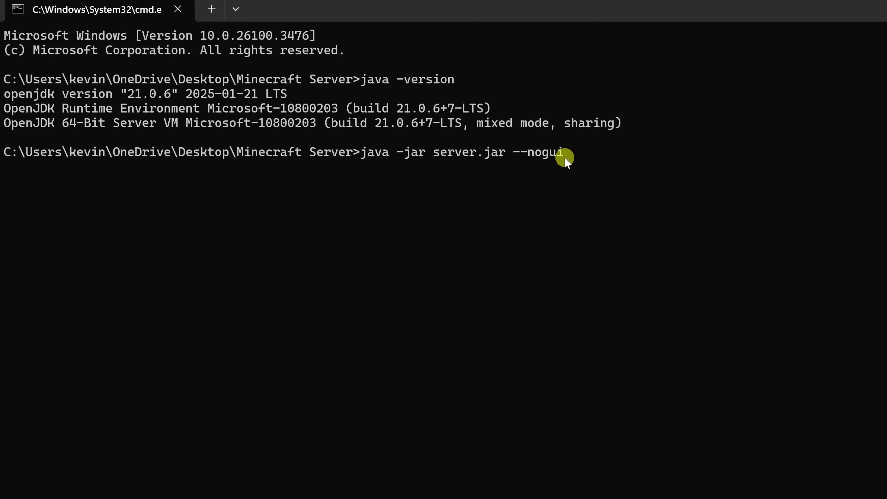
{"action": "key", "text": "Return"}
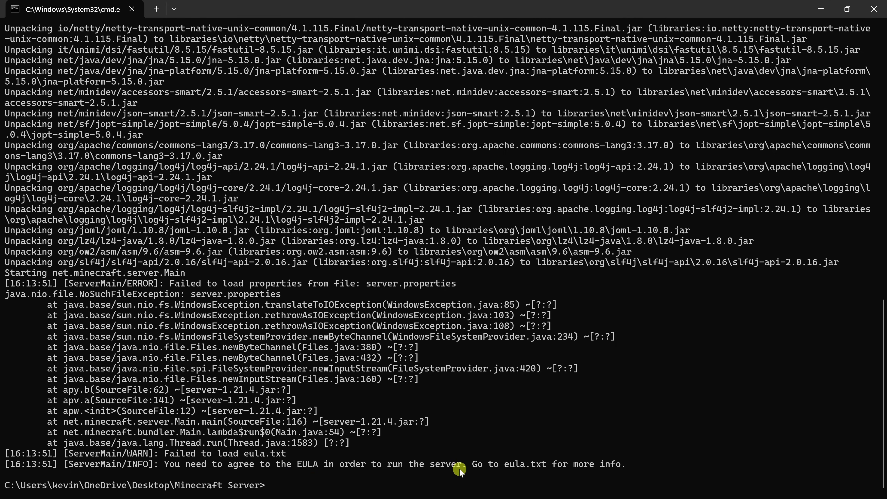
- Open eula.txt and change eula=false to eula=true
{"action": "left_click", "coordinate": [824, 11]}
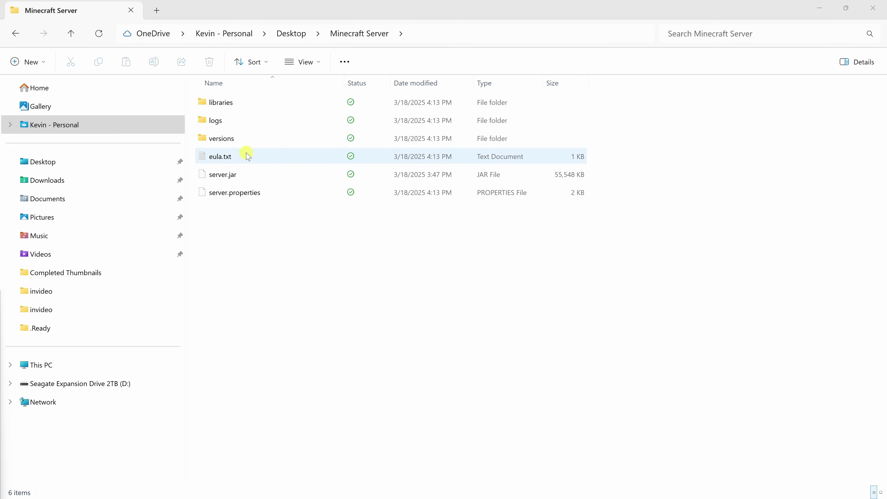
{"action": "double_click", "coordinate": [231, 160]}
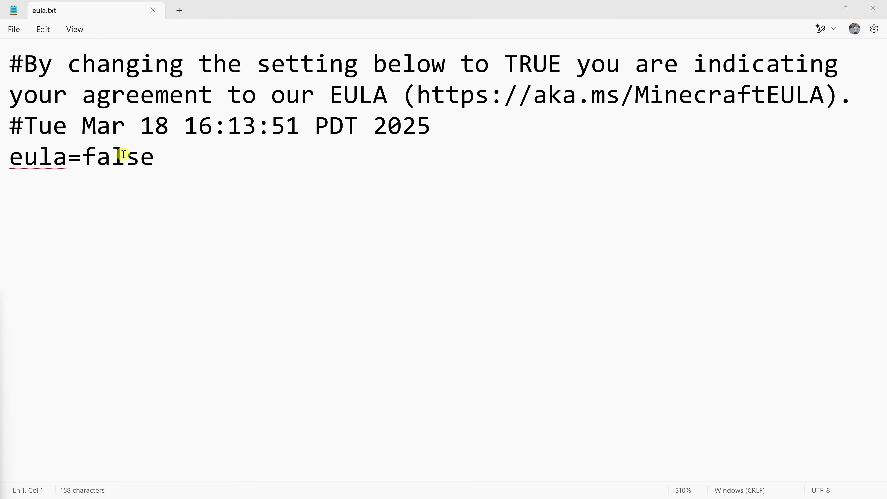
{"action": "double_click", "coordinate": [121, 157]}
{"action": "type", "text": "true"}
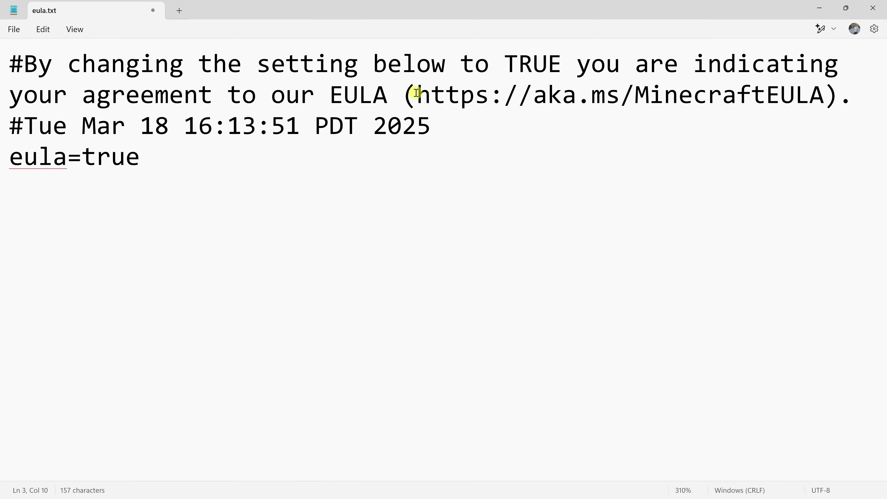
{"action": "left_click_drag", "start_coordinate": [417, 93], "coordinate": [820, 92]}
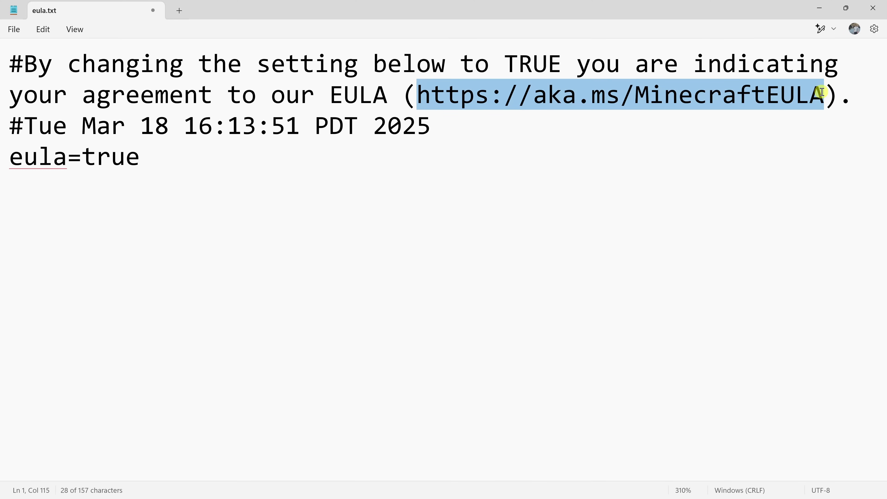
{"action": "left_click", "coordinate": [284, 188]}
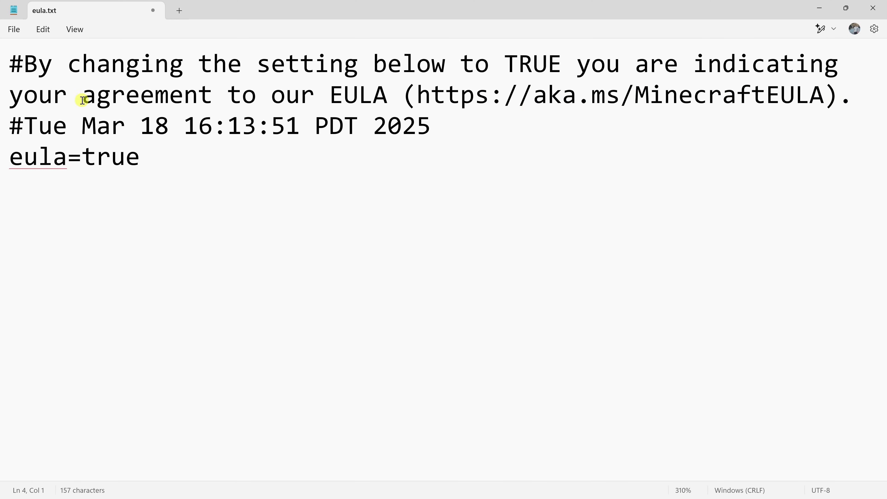
- Save eula.txt and close Notepad
{"action": "left_click", "coordinate": [17, 30]}
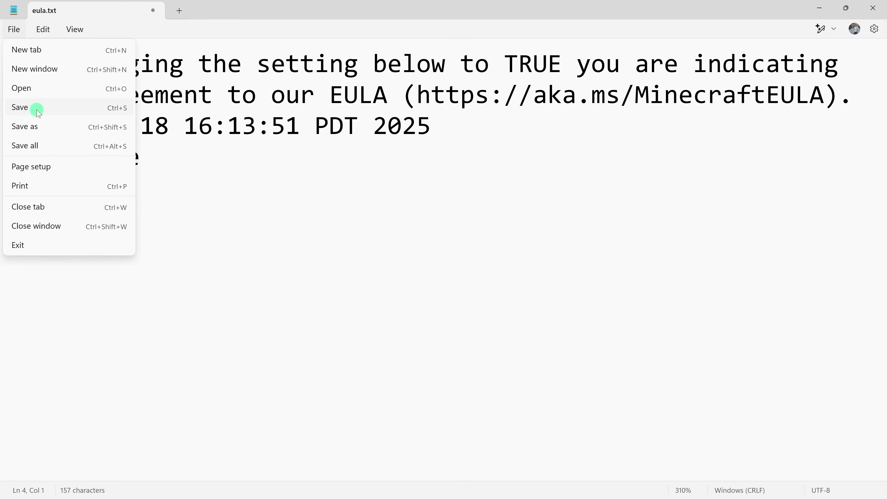
{"action": "left_click", "coordinate": [35, 107]}
{"action": "key", "text": "alt+F4"}
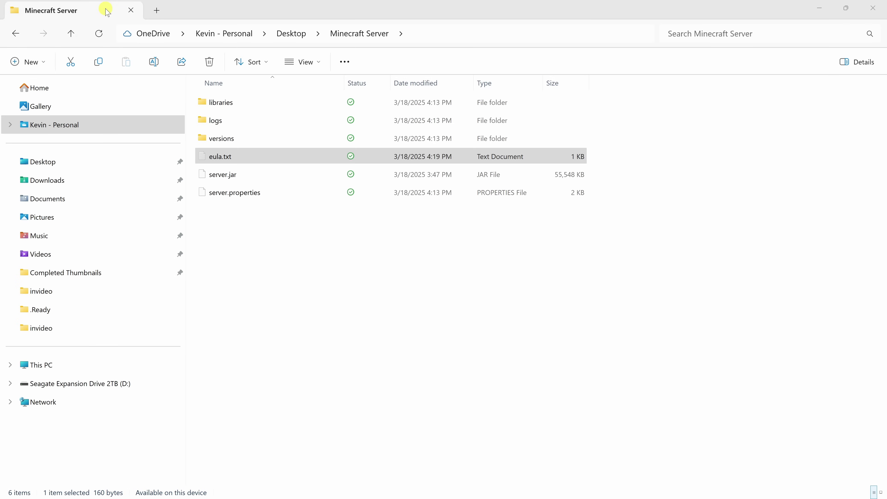
- Rerun java -jar server.jar, allow Java through the firewall, then stop the 1.21.4 server
{"action": "key", "text": "alt+Tab"}
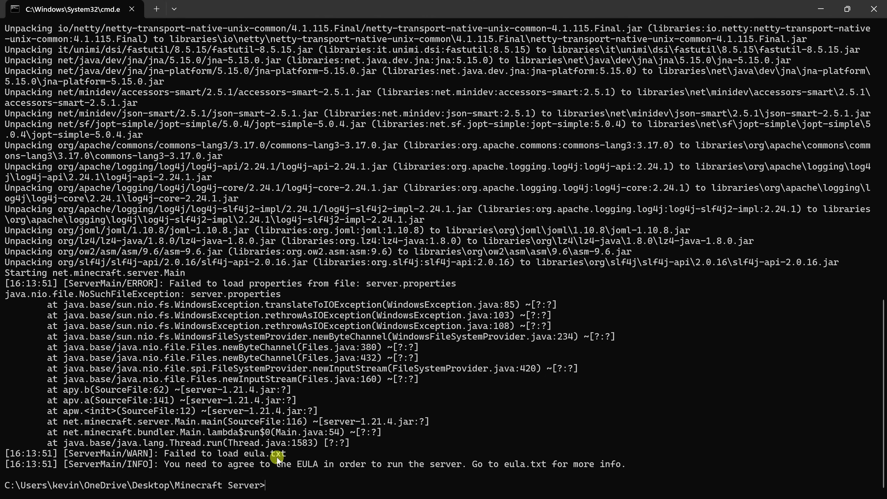
{"action": "key", "text": "Up"}
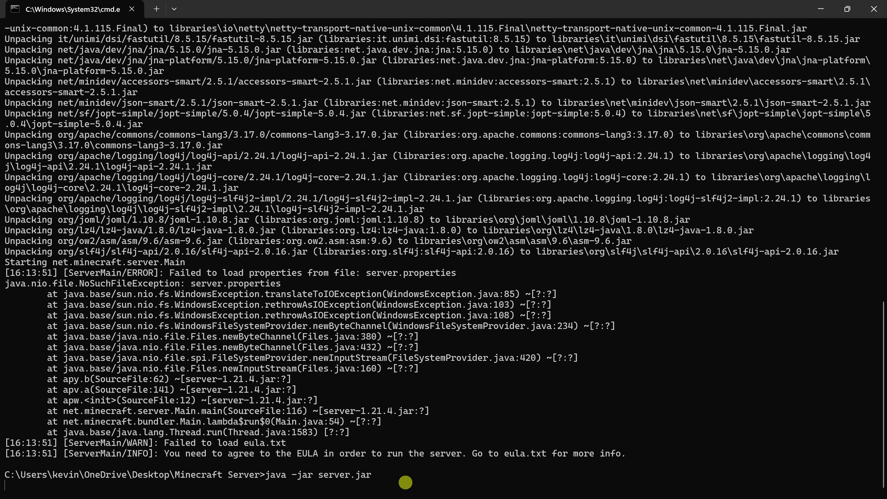
{"action": "key", "text": "Return"}
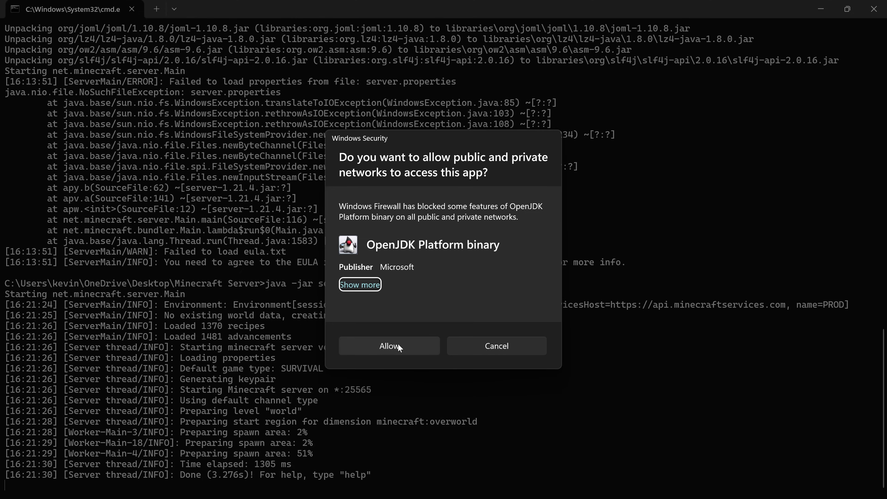
{"action": "left_click", "coordinate": [389, 346]}
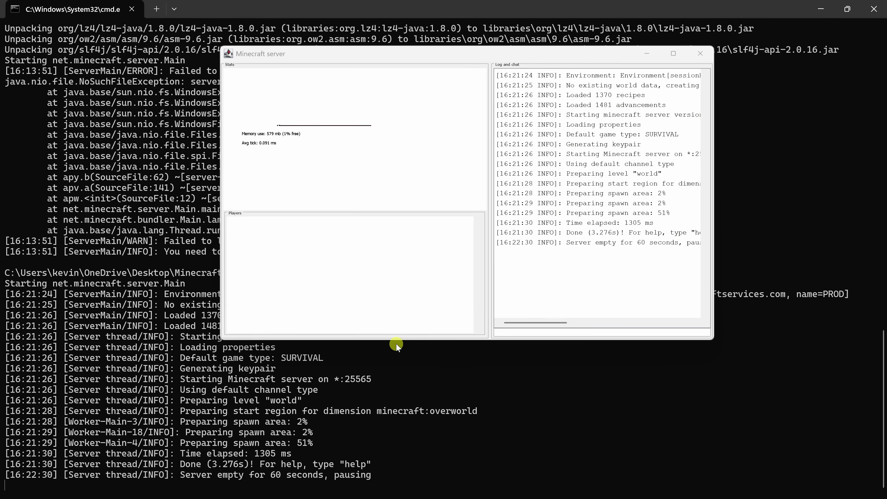
{"action": "left_click", "coordinate": [405, 58]}
{"action": "left_click", "coordinate": [700, 54]}
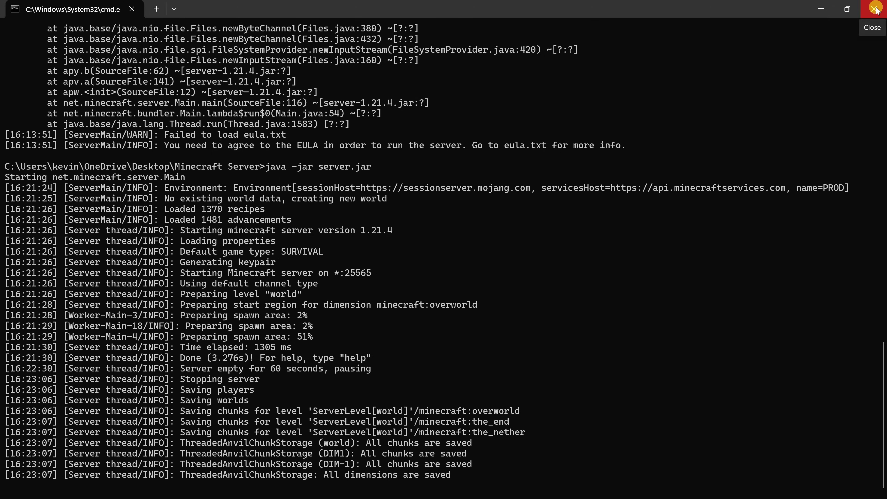
- Close the server console and check the View > Show options in the Minecraft Server folder
{"action": "left_click", "coordinate": [874, 9]}
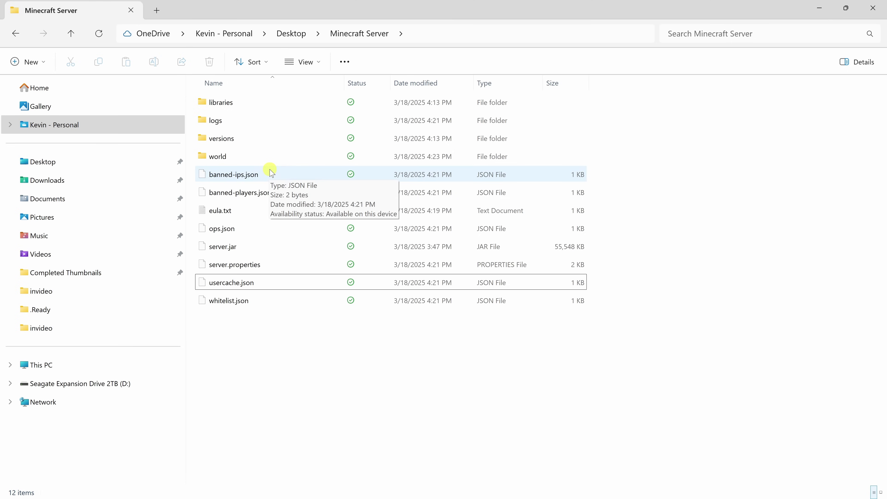
{"action": "left_click", "coordinate": [318, 63]}
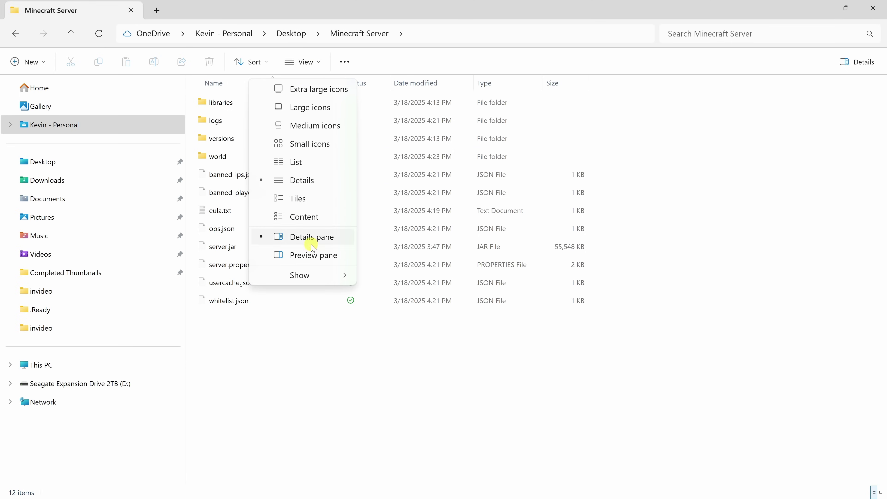
{"action": "mouse_move", "coordinate": [295, 275]}
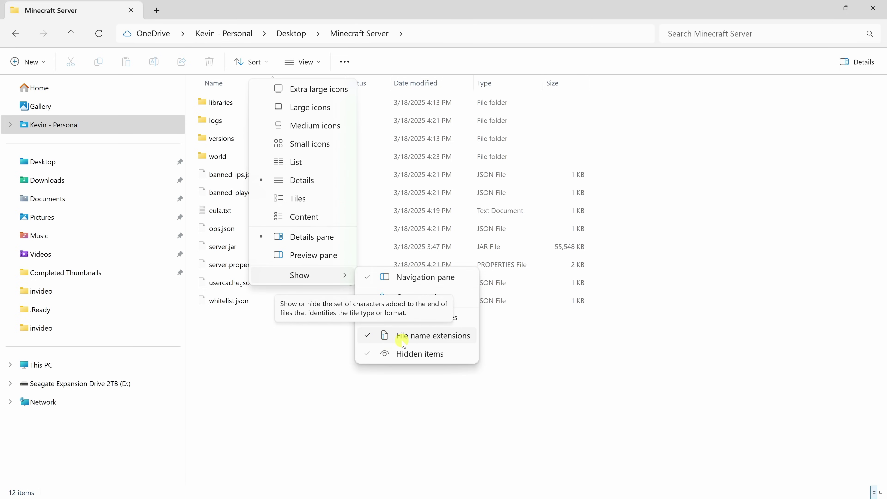
{"action": "left_click", "coordinate": [524, 351]}
{"action": "key", "text": "alt+d"}
{"action": "left_click", "coordinate": [454, 340]}
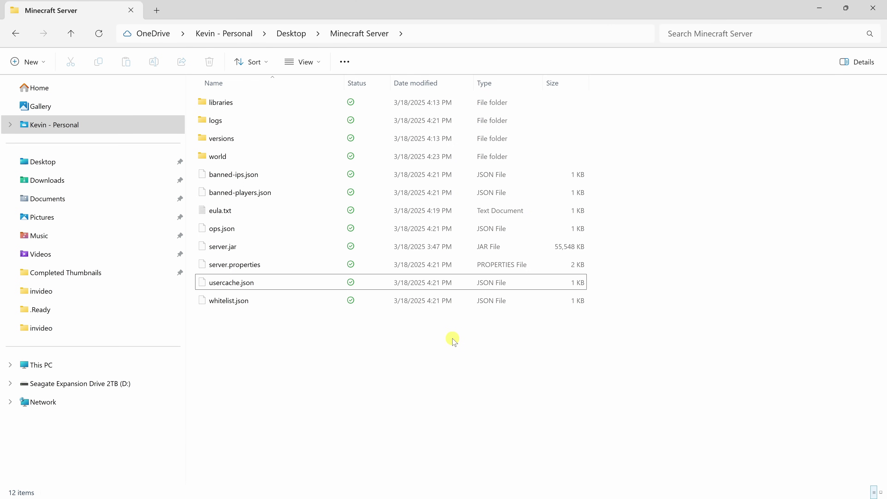
- Create a new text document renamed to start.bat, accepting the extension change warning
{"action": "right_click", "coordinate": [447, 341]}
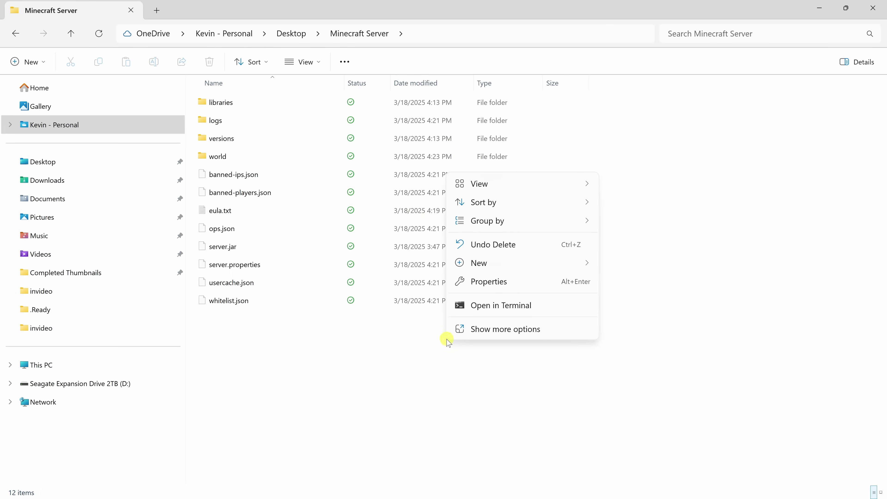
{"action": "mouse_move", "coordinate": [496, 265]}
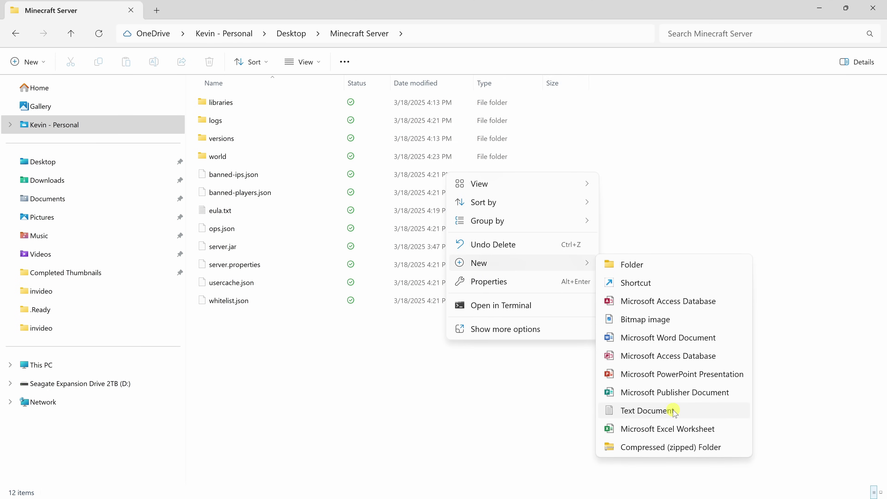
{"action": "left_click", "coordinate": [646, 410]}
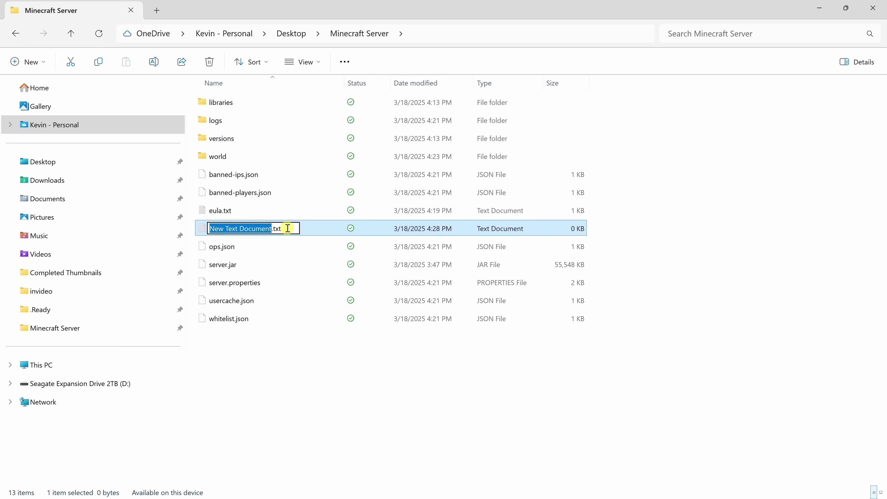
{"action": "left_click_drag", "start_coordinate": [287, 228], "coordinate": [211, 229]}
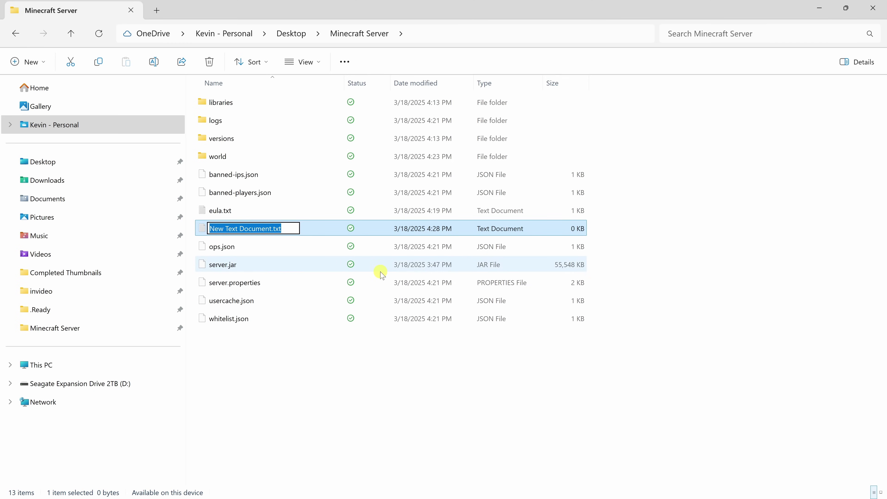
{"action": "type", "text": "start"}
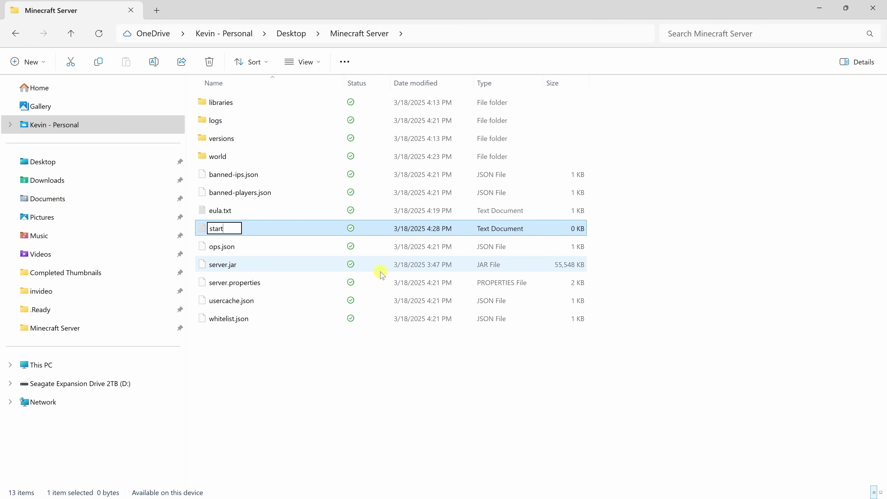
{"action": "type", "text": ".bat"}
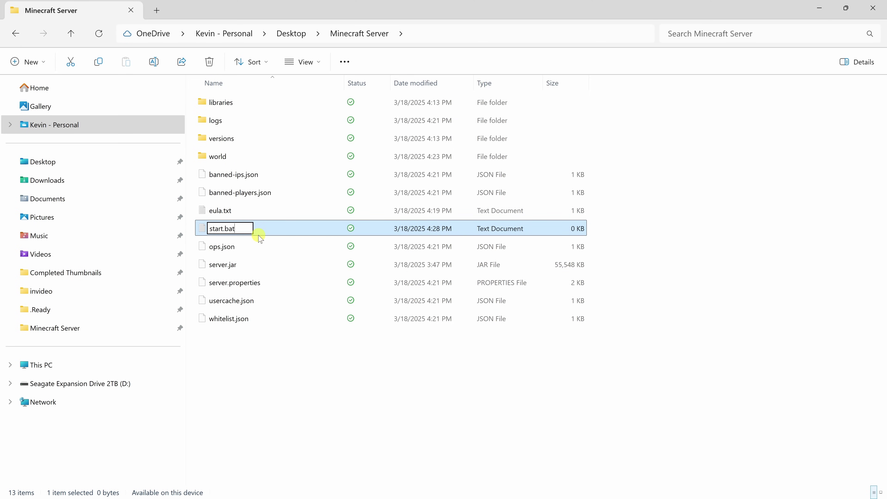
{"action": "key", "text": "Return"}
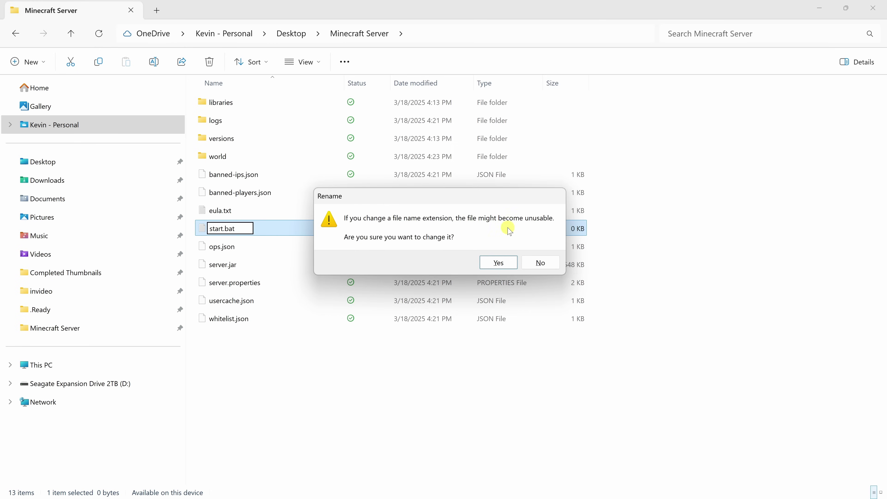
{"action": "left_click", "coordinate": [499, 262]}
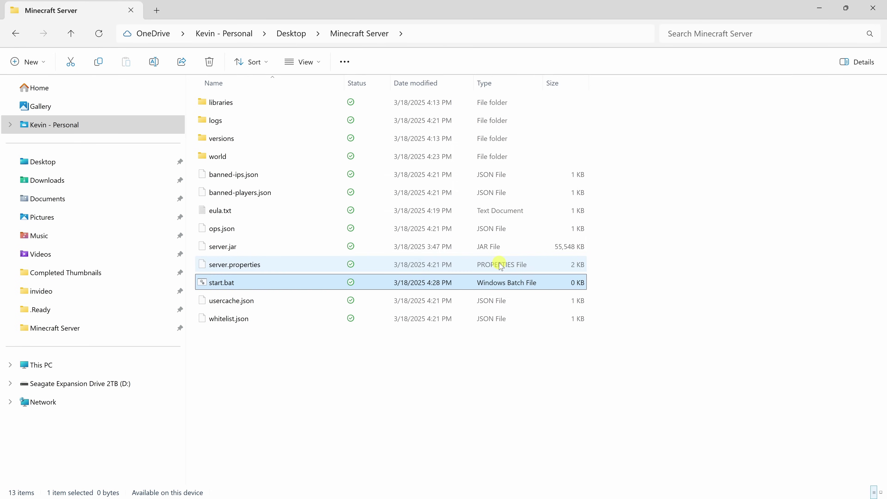
{"action": "right_click", "coordinate": [247, 286]}
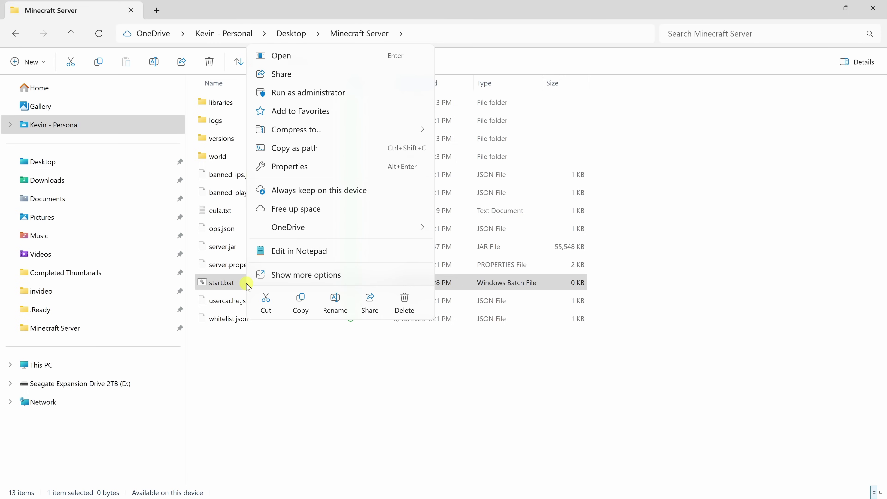
{"action": "left_click", "coordinate": [294, 257]}
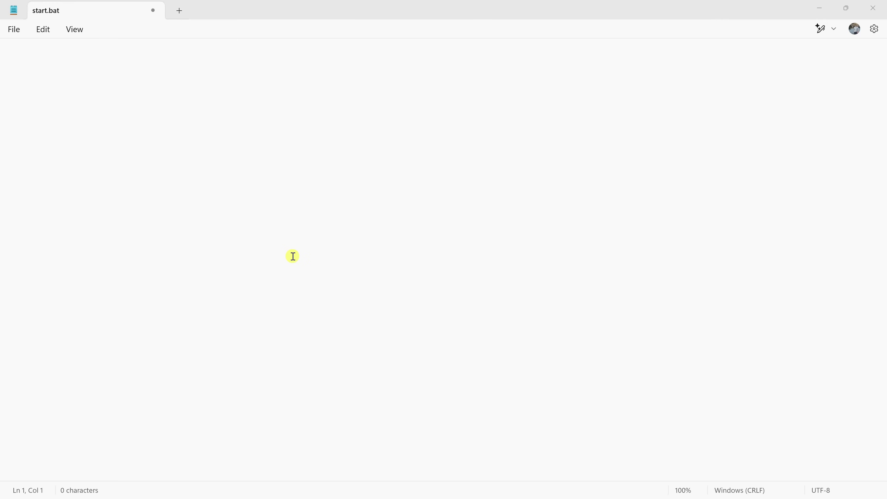
{"action": "type", "text": "@ECHO OFF java -Xms2G -Xmx4G -jar server.jar Pause"}
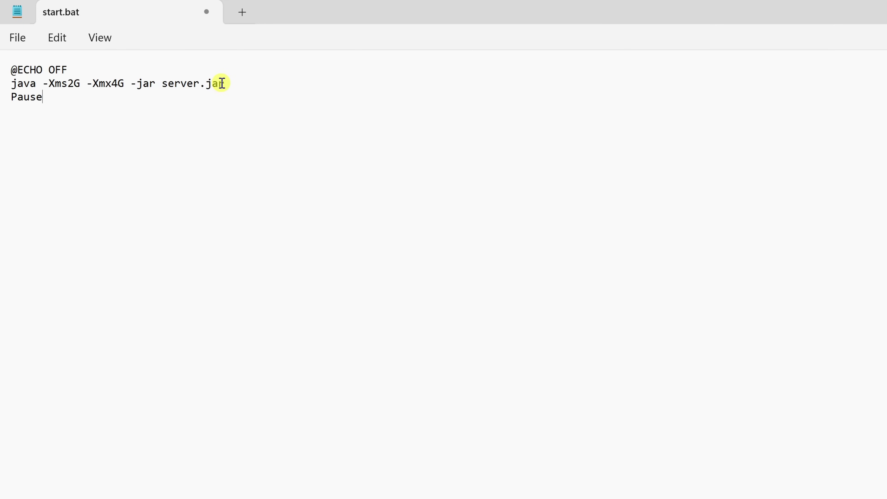
{"action": "left_click_drag", "start_coordinate": [67, 69], "coordinate": [100, 68]}
{"action": "left_click", "coordinate": [93, 67]}
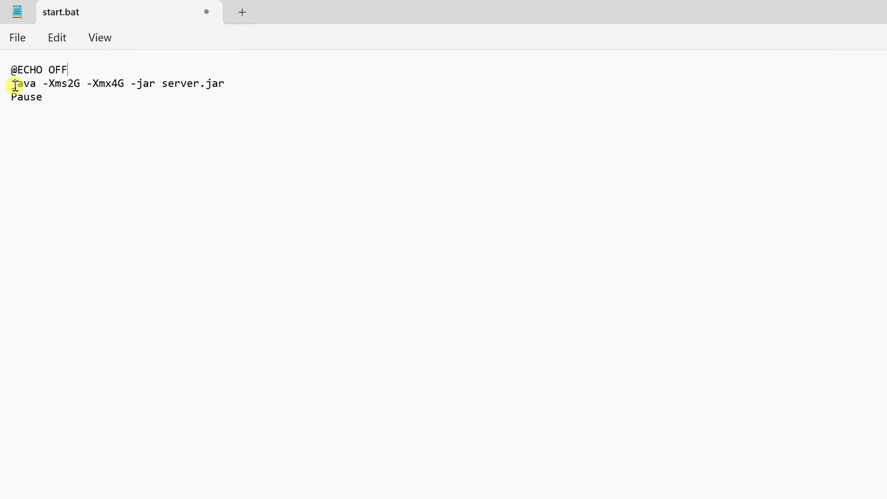
- Highlight the -Xms2G minimum and -Xmx4G maximum memory flags on the java line
{"action": "left_click_drag", "start_coordinate": [15, 85], "coordinate": [247, 83]}
{"action": "left_click", "coordinate": [248, 83]}
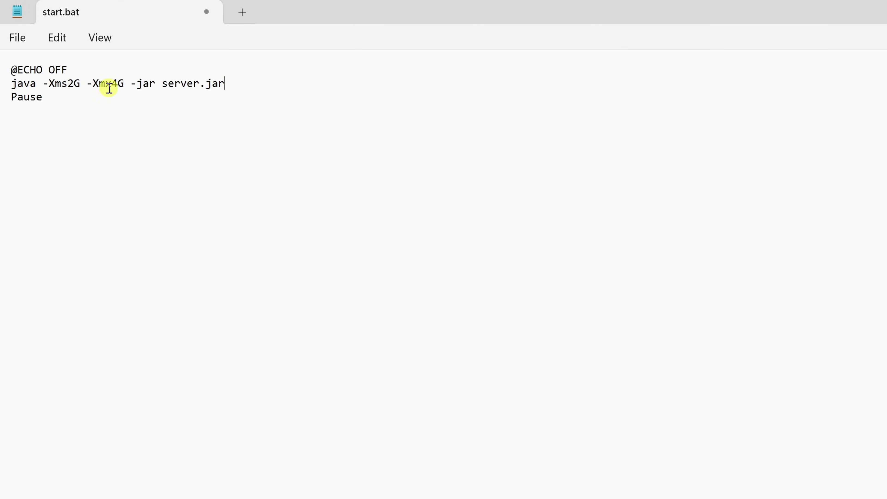
{"action": "left_click_drag", "start_coordinate": [43, 84], "coordinate": [82, 84]}
{"action": "left_click", "coordinate": [83, 98]}
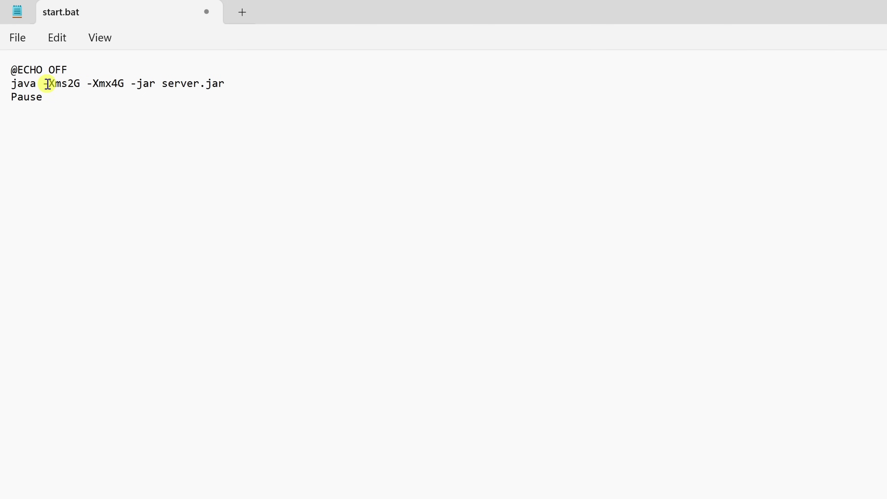
{"action": "left_click_drag", "start_coordinate": [45, 84], "coordinate": [80, 87]}
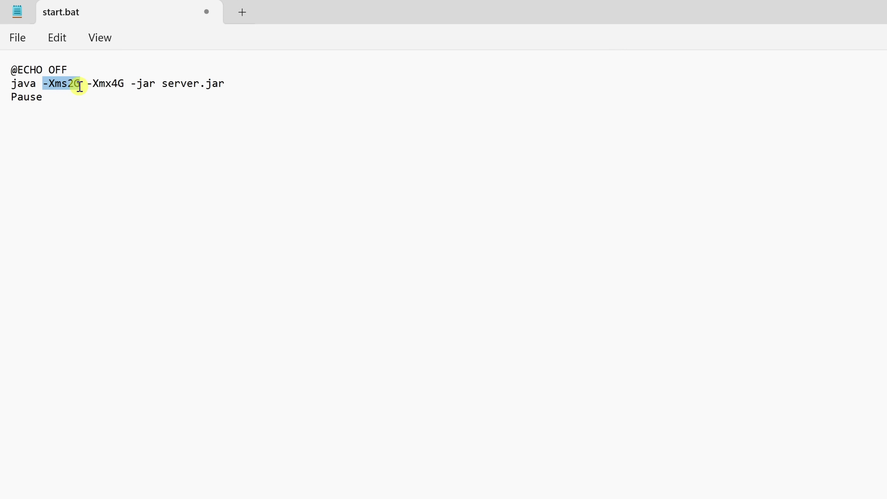
{"action": "left_click_drag", "start_coordinate": [87, 84], "coordinate": [126, 86]}
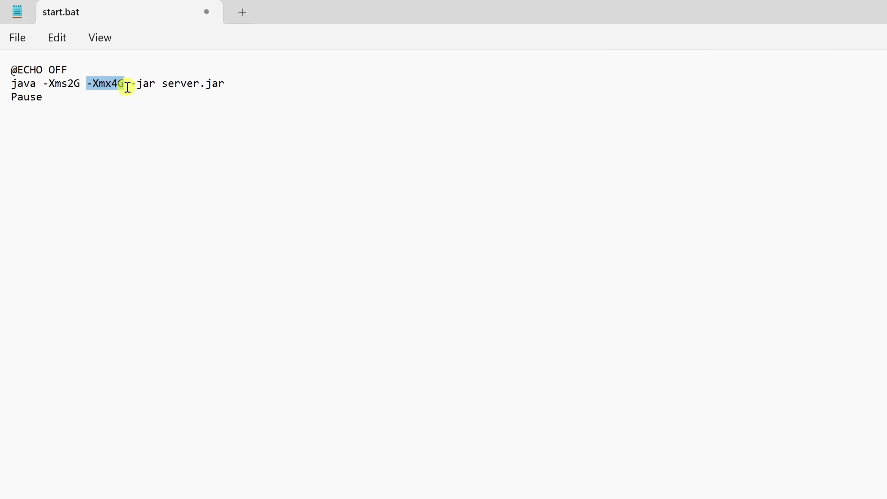
{"action": "left_click_drag", "start_coordinate": [67, 85], "coordinate": [123, 83]}
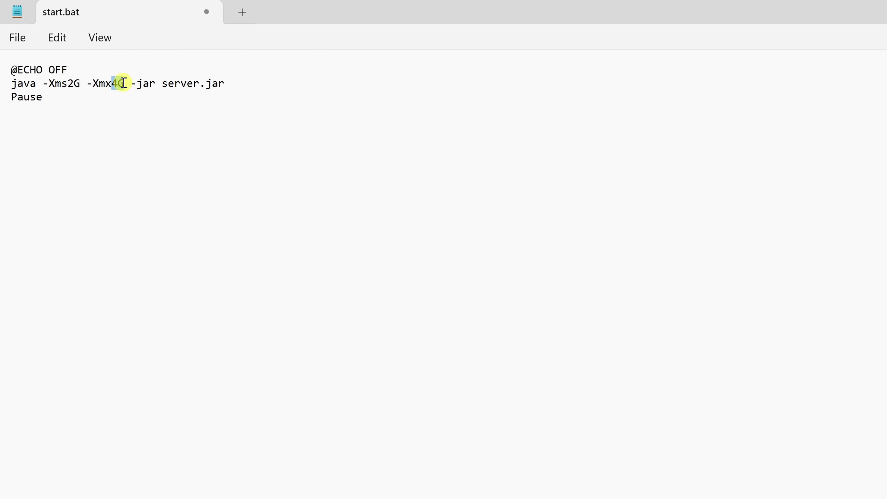
{"action": "left_click", "coordinate": [231, 87]}
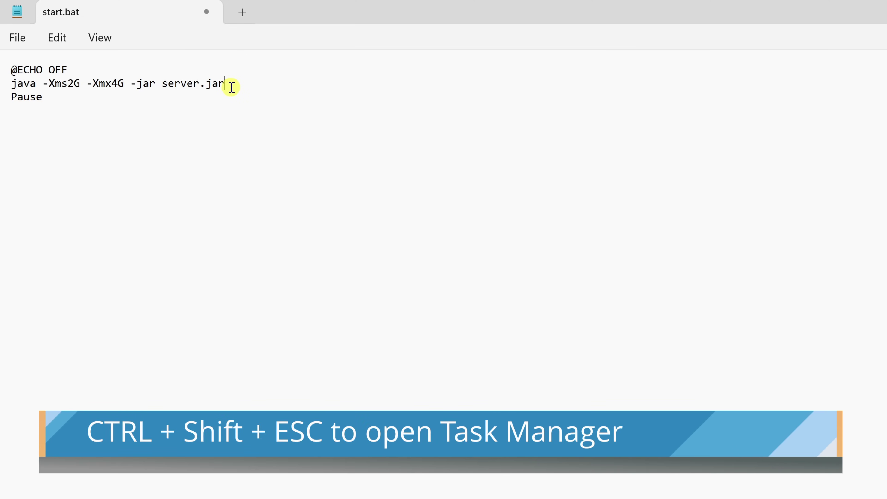
{"action": "key", "text": "ctrl+shift+Escape"}
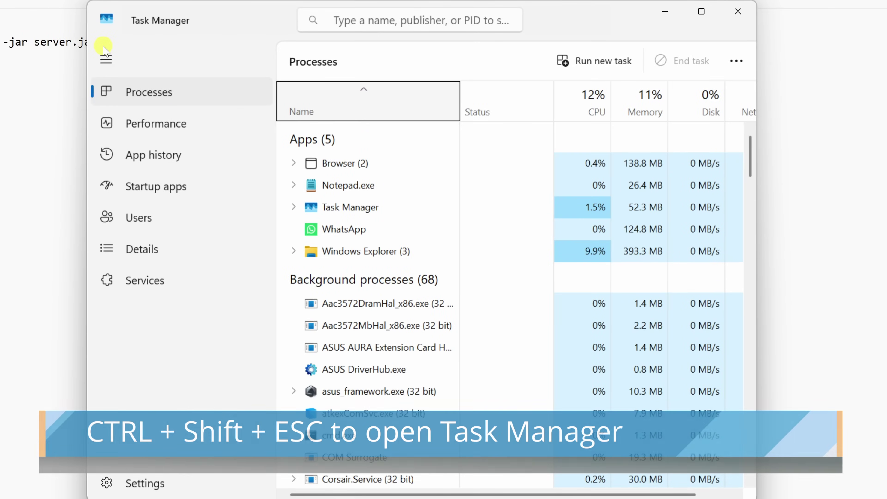
{"action": "left_click", "coordinate": [158, 124]}
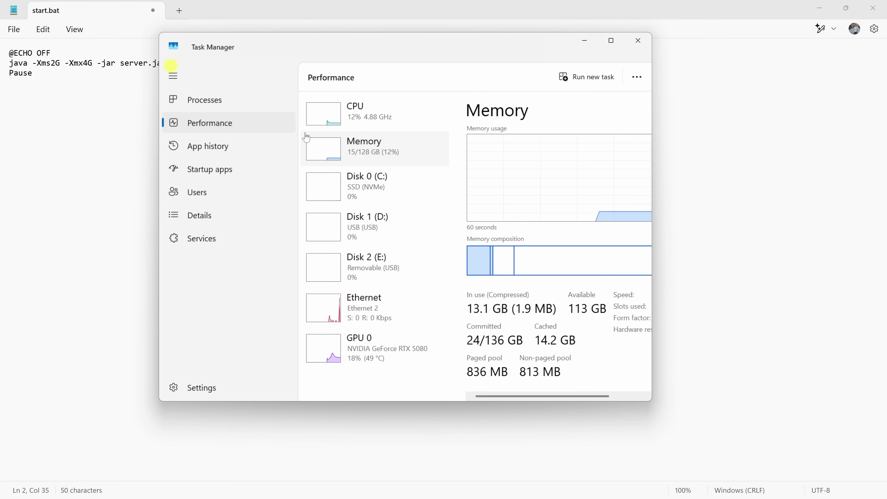
{"action": "left_click", "coordinate": [637, 45]}
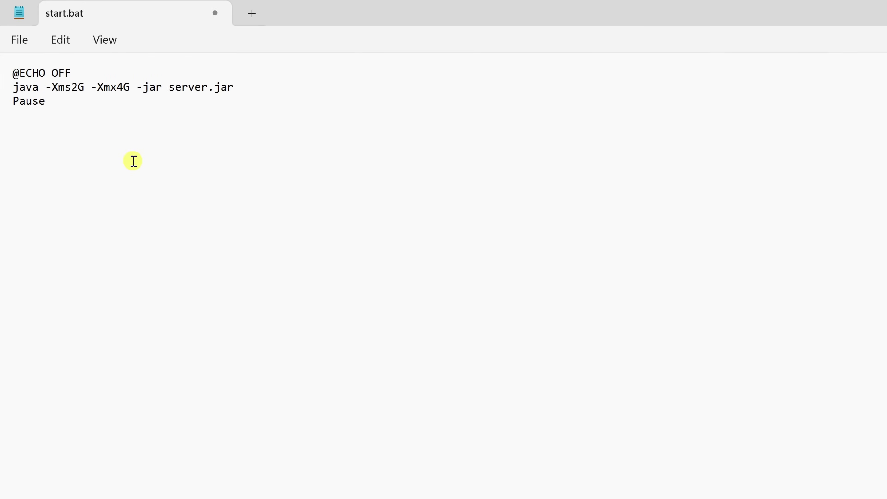
- Change the maximum memory flag from -Xmx4G to -Xmx8G
{"action": "key", "text": "BackSpace"}
{"action": "type", "text": "8"}
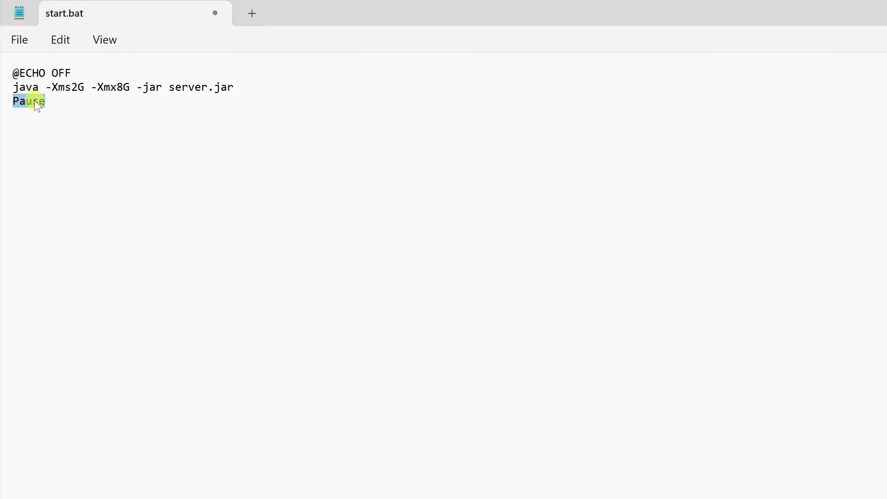
{"action": "left_click", "coordinate": [53, 103]}
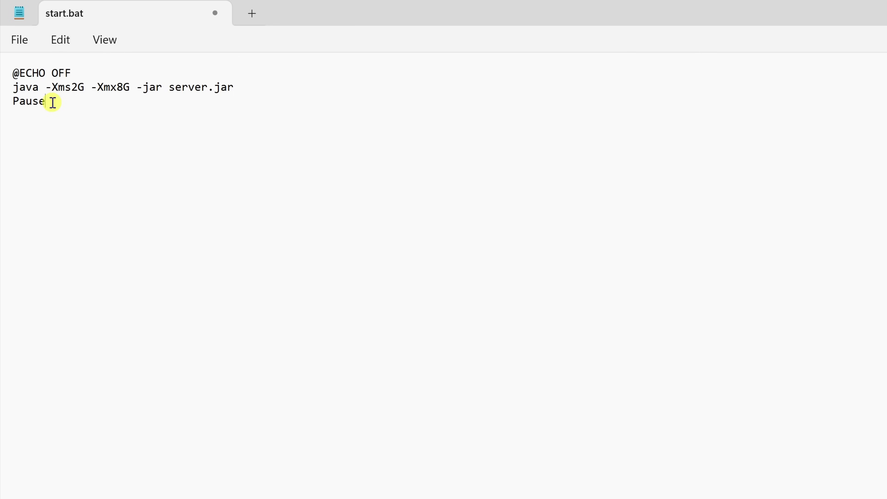
- Save start.bat and return to the Minecraft Server folder
{"action": "left_click", "coordinate": [22, 42]}
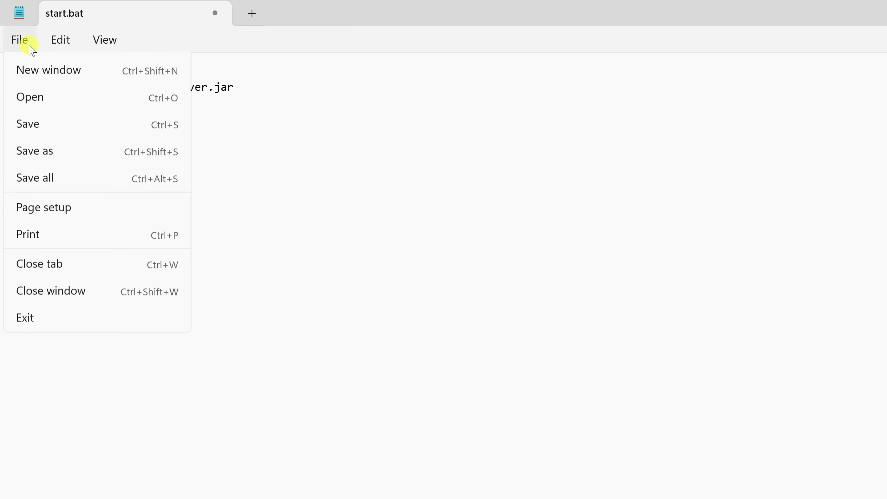
{"action": "left_click", "coordinate": [45, 151]}
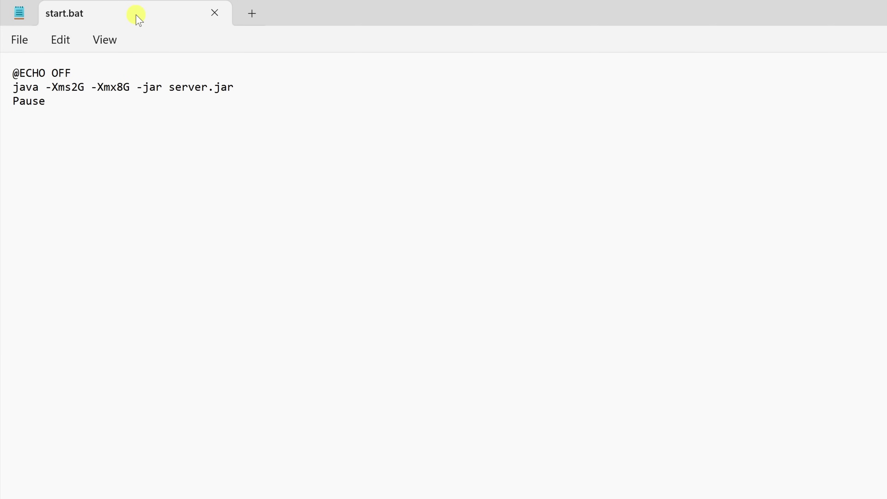
{"action": "key", "text": "alt+Tab"}
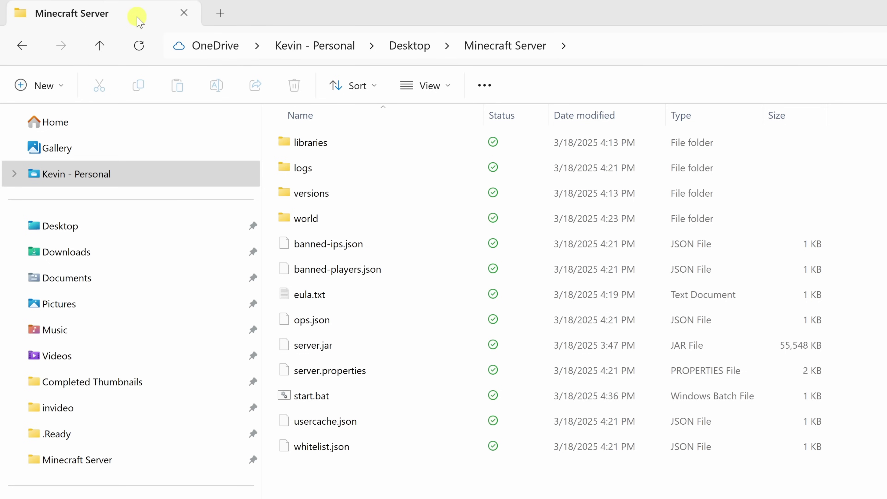
- Open server.properties in Notepad, making Notepad the default for .properties files
{"action": "double_click", "coordinate": [348, 371]}
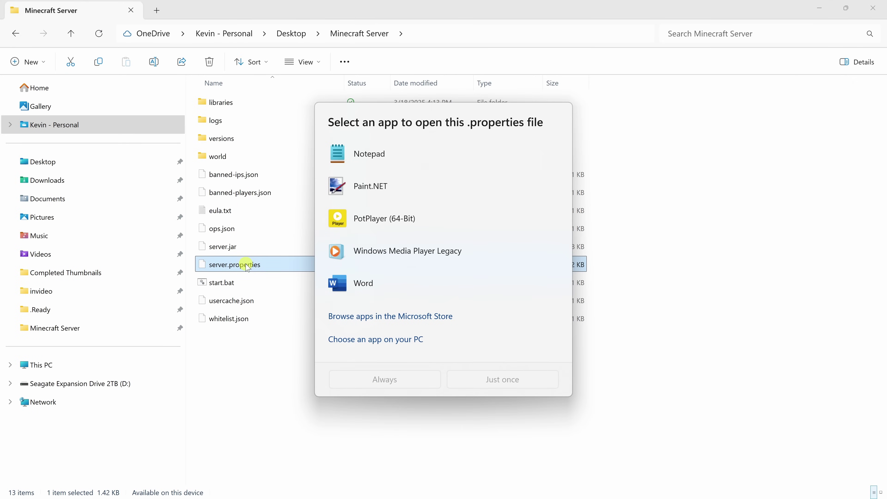
{"action": "left_click", "coordinate": [373, 158]}
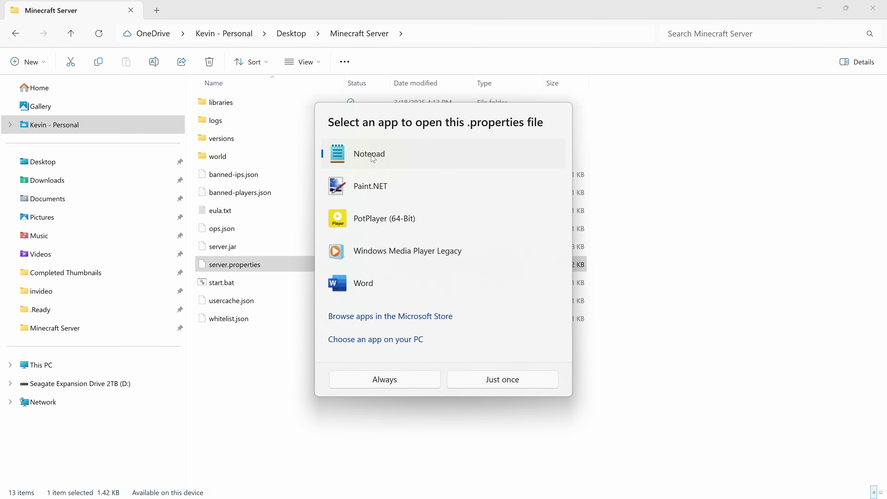
{"action": "left_click", "coordinate": [400, 381]}
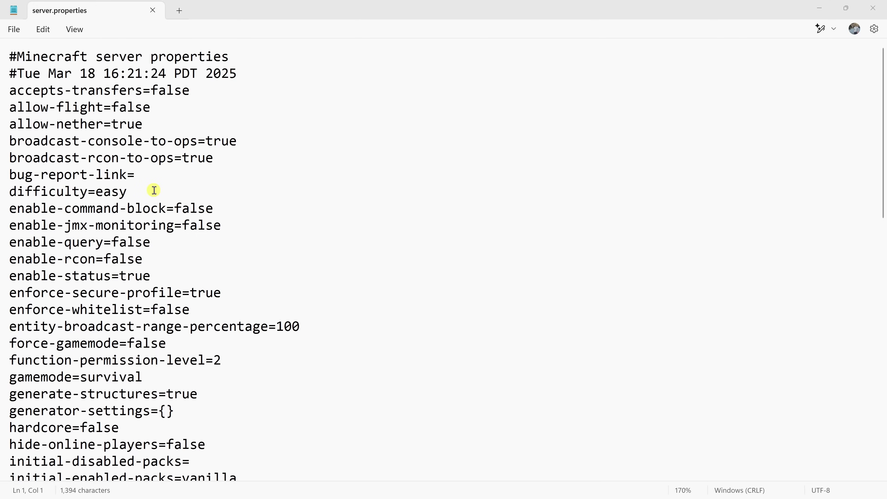
- Change the gamemode setting from survival to creative
{"action": "left_click_drag", "start_coordinate": [154, 190], "coordinate": [13, 194]}
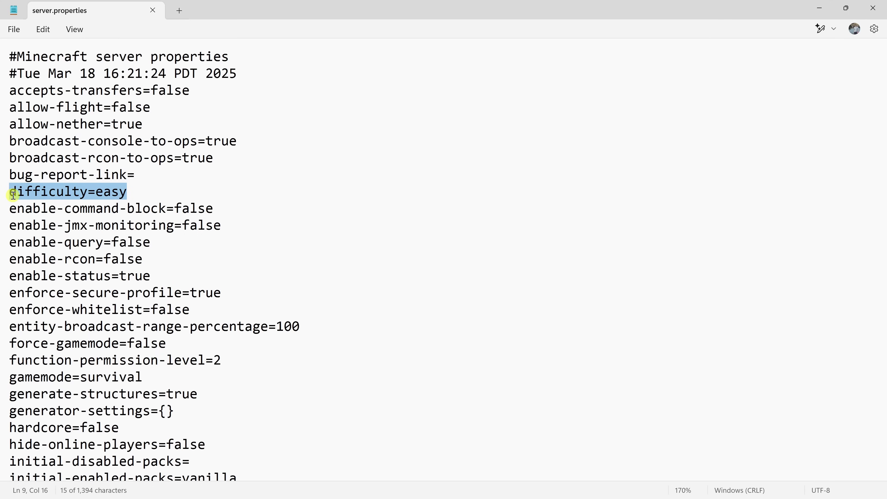
{"action": "left_click_drag", "start_coordinate": [173, 376], "coordinate": [10, 377]}
{"action": "double_click", "coordinate": [115, 378]}
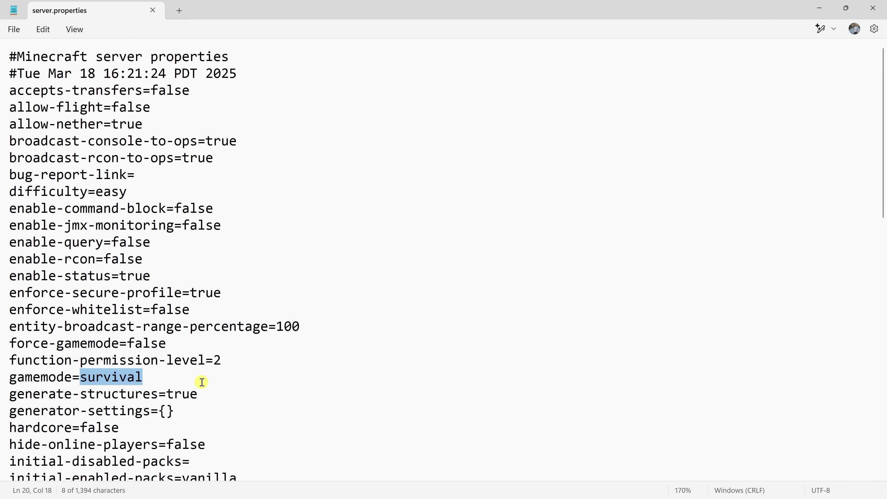
{"action": "type", "text": "creative"}
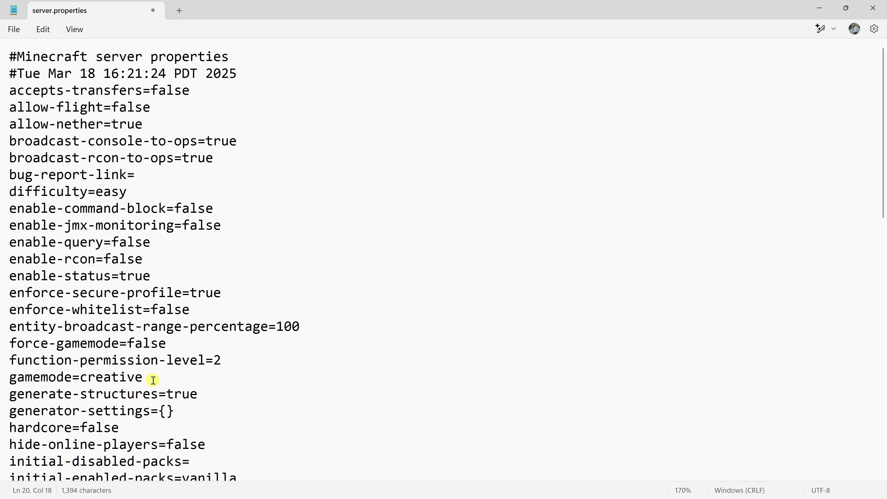
{"action": "scroll", "coordinate": [374, 280], "scroll_direction": "down", "scroll_amount": 1}
{"action": "scroll", "coordinate": [374, 279], "scroll_direction": "down", "scroll_amount": 10}
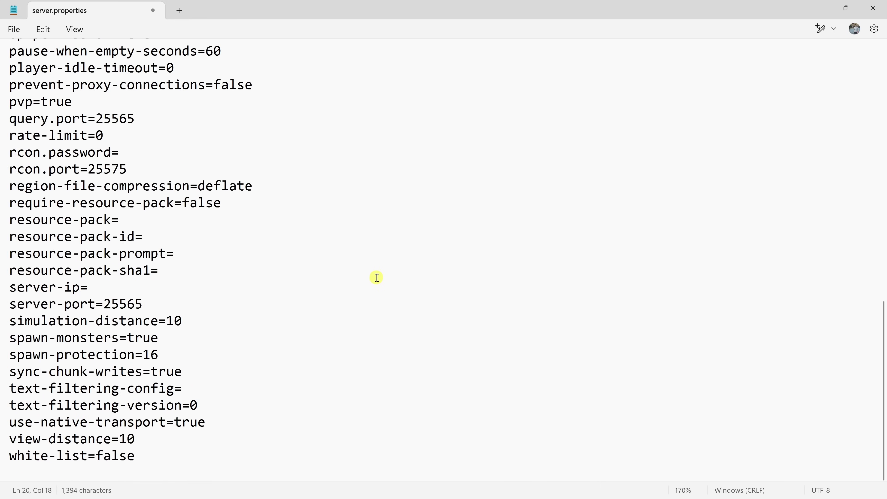
{"action": "scroll", "coordinate": [376, 288], "scroll_direction": "up", "scroll_amount": 5}
{"action": "scroll", "coordinate": [376, 288], "scroll_direction": "up", "scroll_amount": 7}
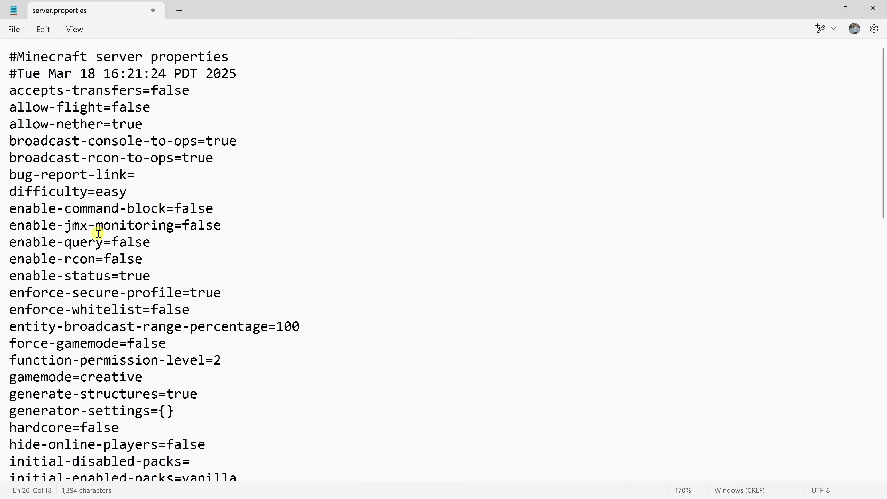
- Save server.properties and return to the Minecraft Server folder
{"action": "left_click", "coordinate": [14, 29]}
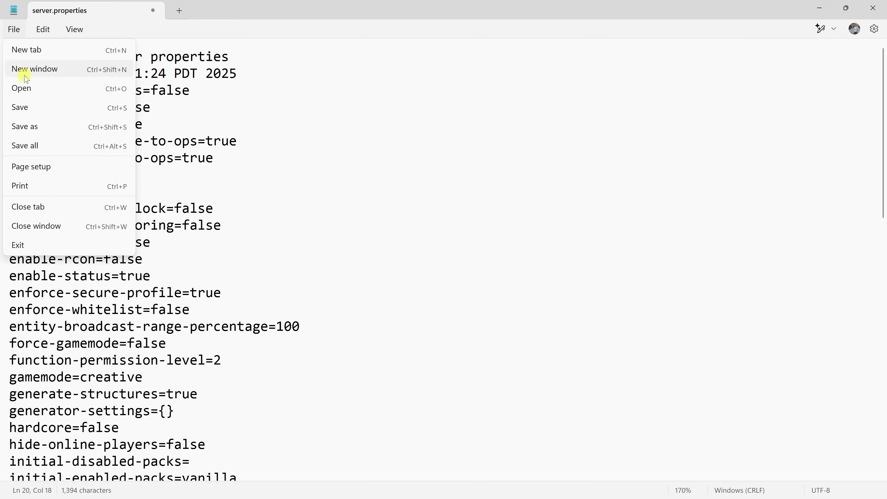
{"action": "left_click", "coordinate": [31, 108]}
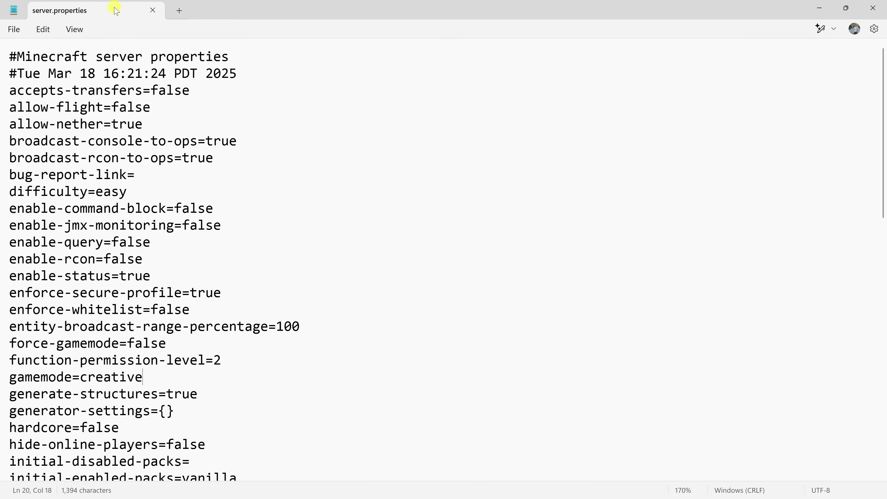
{"action": "key", "text": "alt+Tab"}
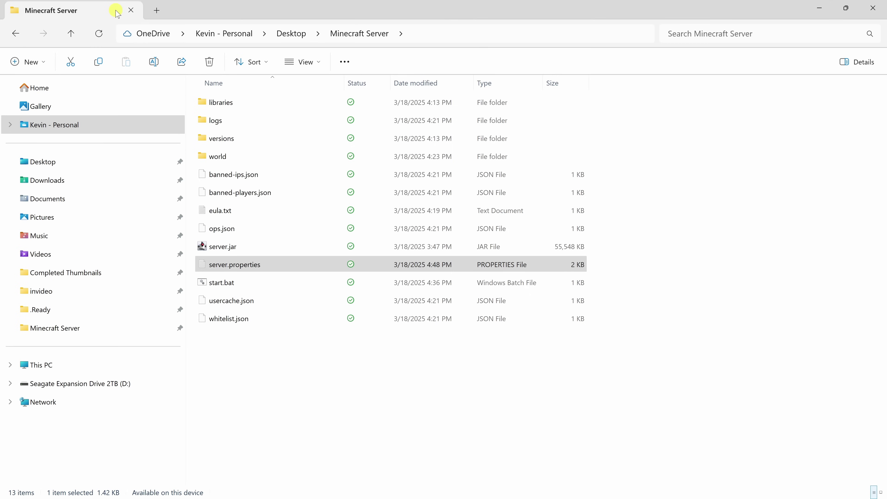
- Launch the server with start.bat and grant the player's account operator status via /op
{"action": "left_click", "coordinate": [248, 283]}
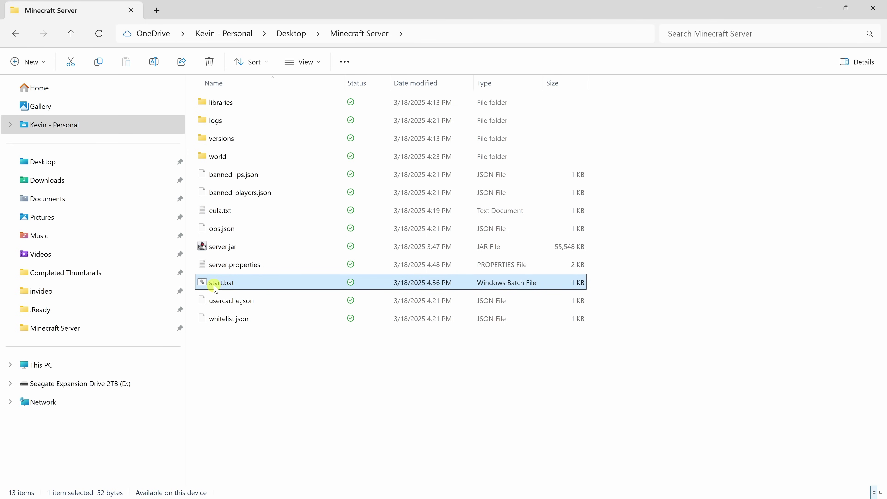
{"action": "double_click", "coordinate": [242, 285]}
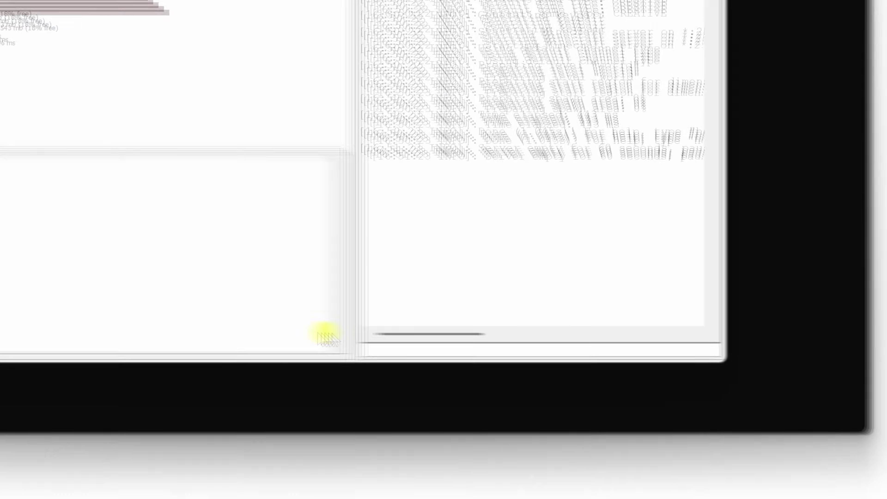
{"action": "left_click", "coordinate": [492, 348]}
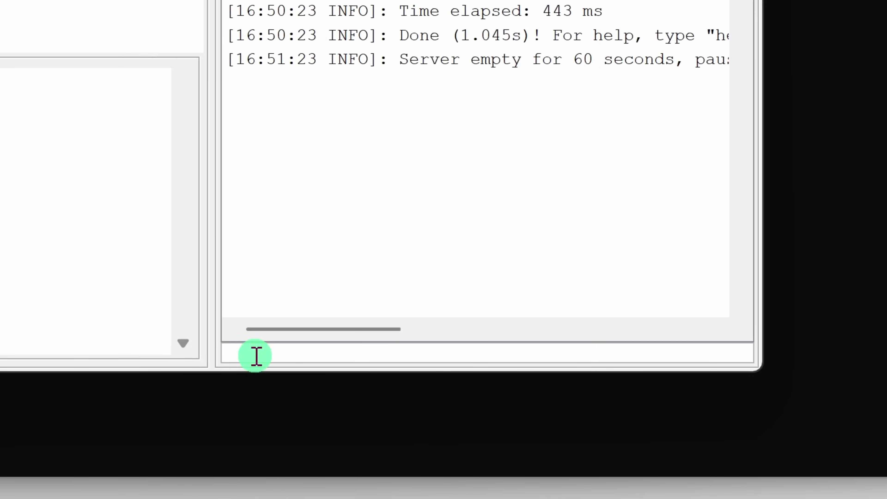
{"action": "type", "text": "/op kevlers"}
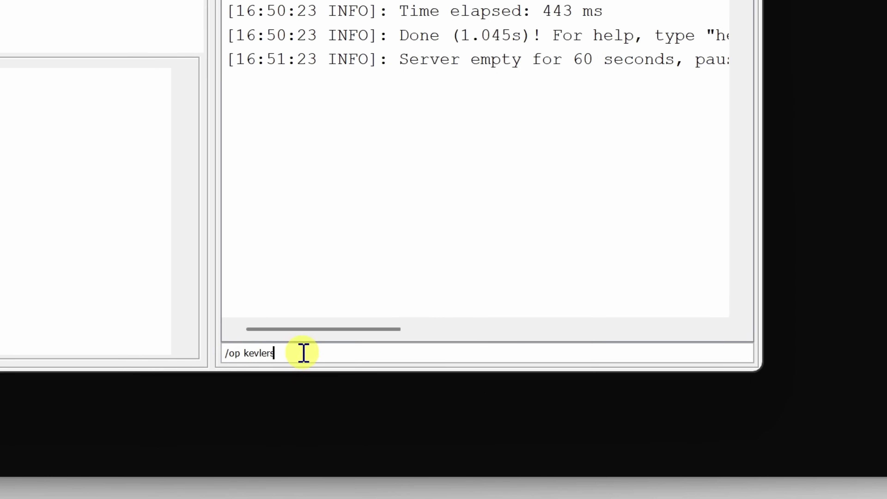
{"action": "key", "text": "Return"}
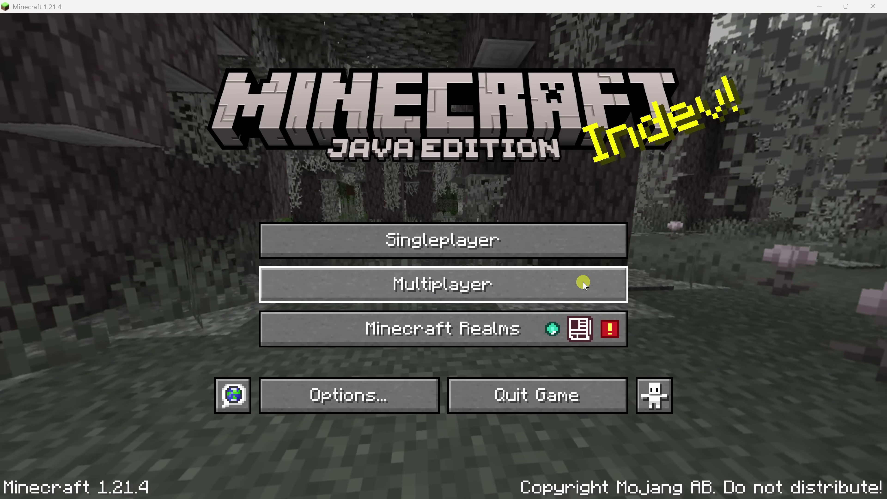
- Join the localhost server through Multiplayer's Direct Connection
{"action": "left_click", "coordinate": [465, 282]}
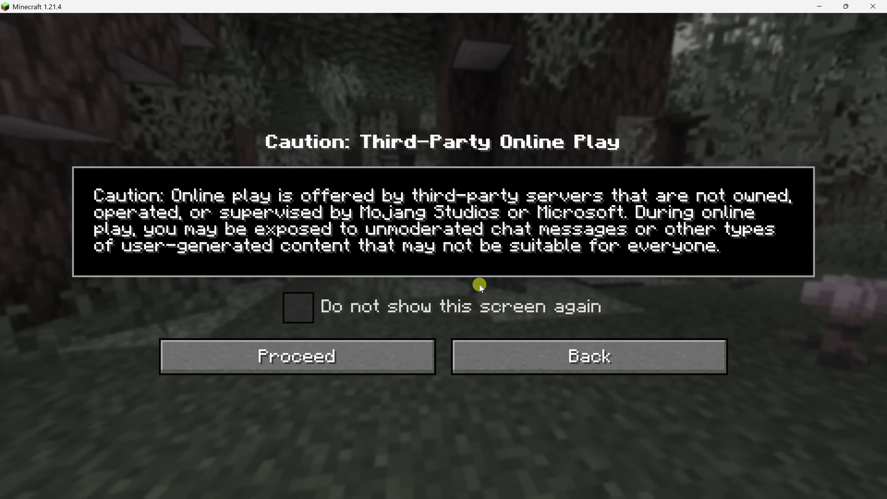
{"action": "left_click", "coordinate": [333, 357]}
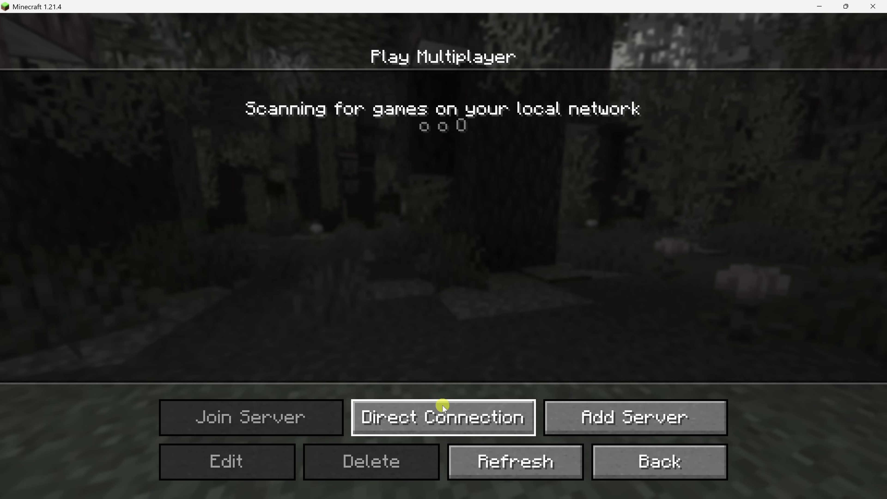
{"action": "left_click", "coordinate": [444, 418]}
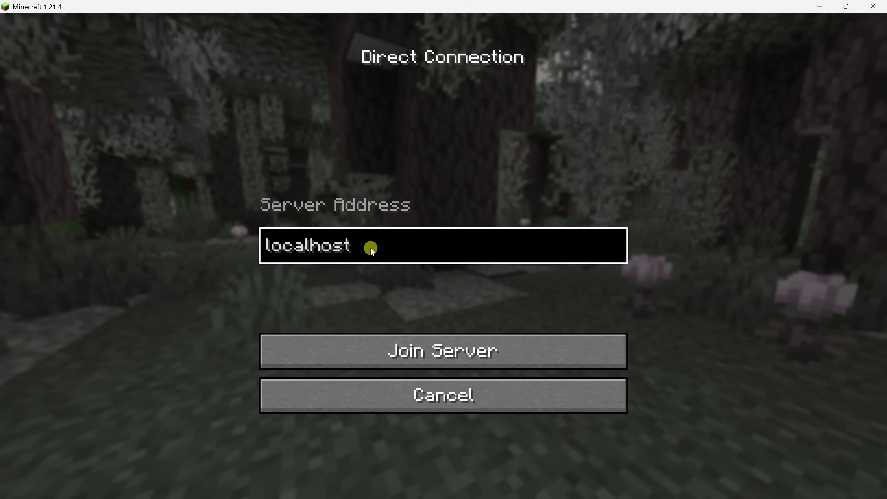
{"action": "left_click", "coordinate": [455, 362]}
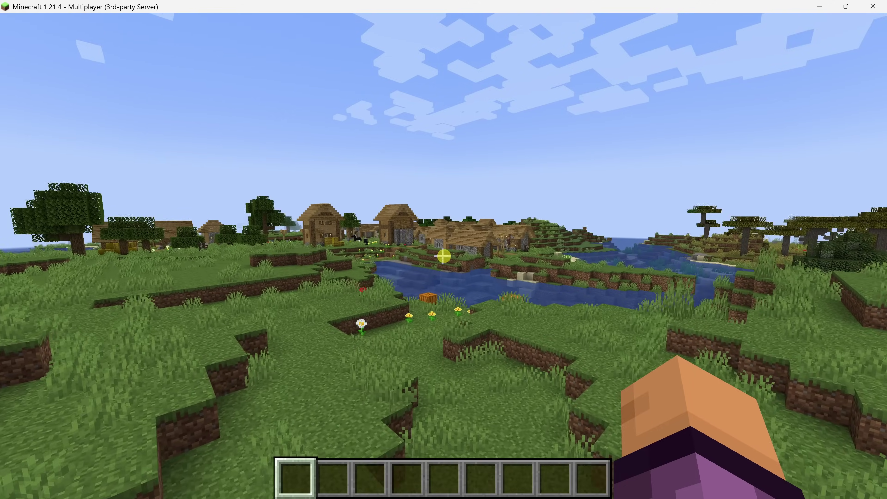
- Fly forward and up over the village, then back off to view it whole
{"action": "key", "text": "w"}
{"action": "key", "text": "space"}
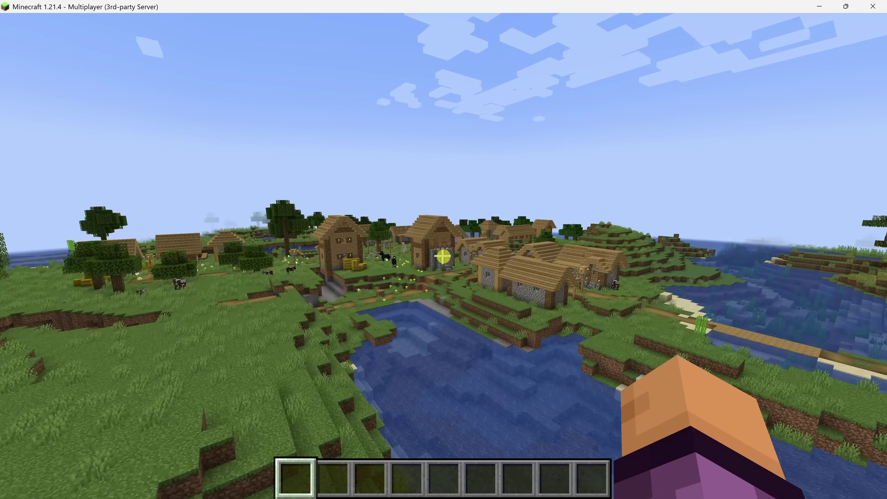
{"action": "key", "text": "w"}
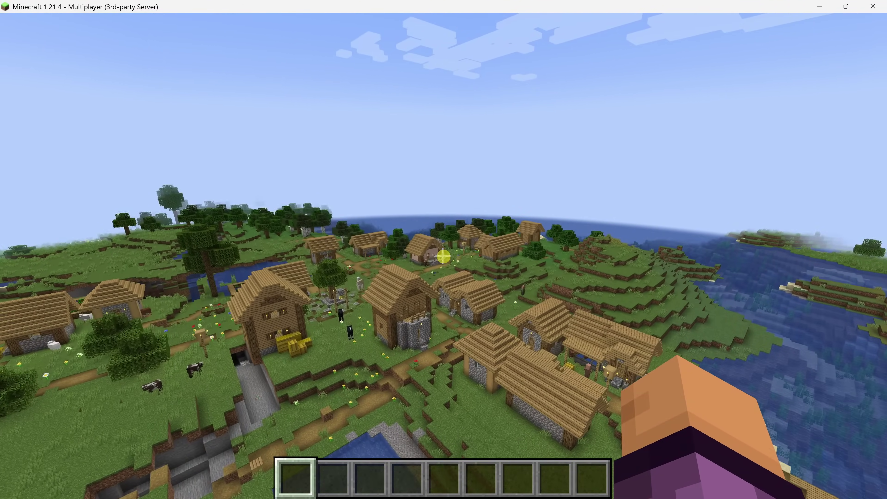
{"action": "key", "text": "s"}
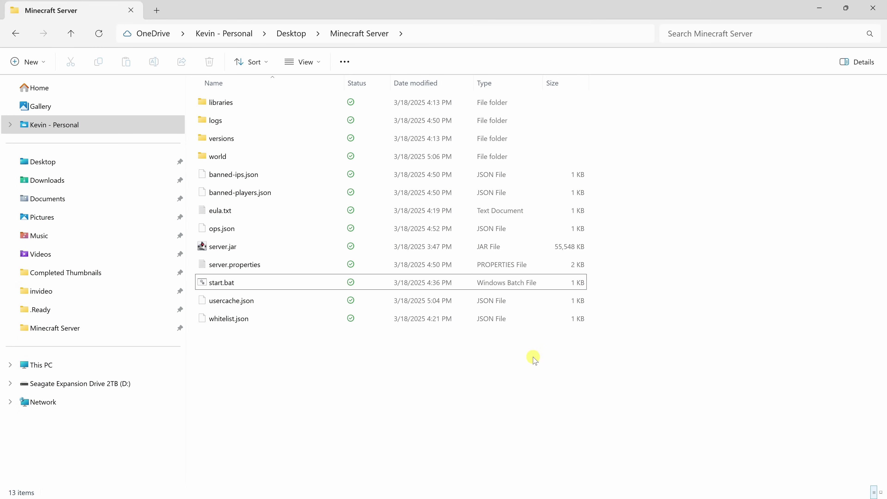
- Open Command Prompt in the server folder with cmd and run ipconfig
{"action": "left_click", "coordinate": [427, 30]}
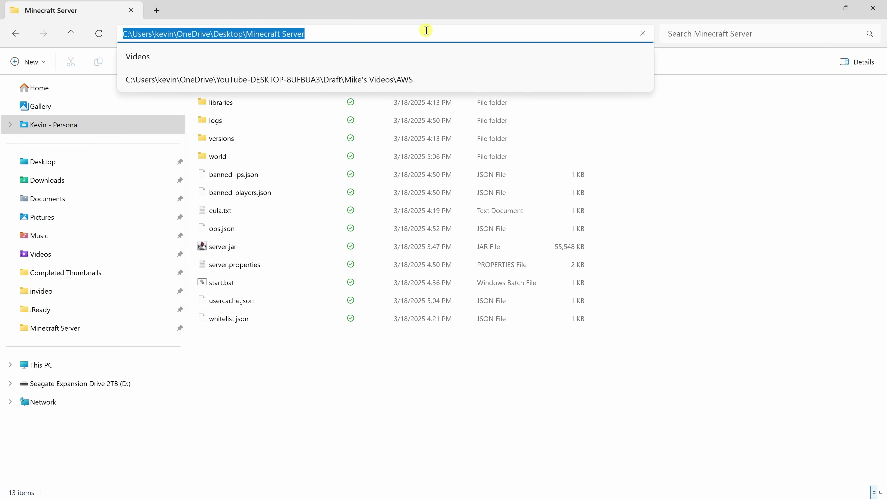
{"action": "type", "text": "cmd"}
{"action": "key", "text": "Return"}
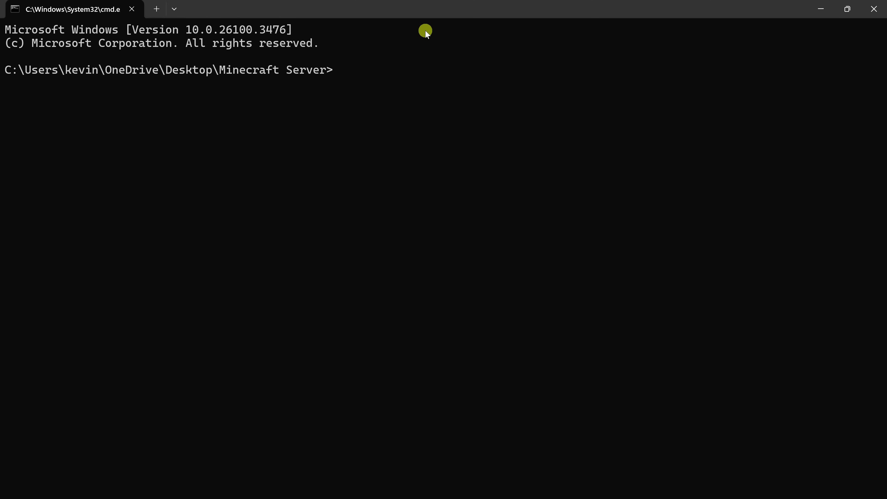
{"action": "type", "text": "ipconfig"}
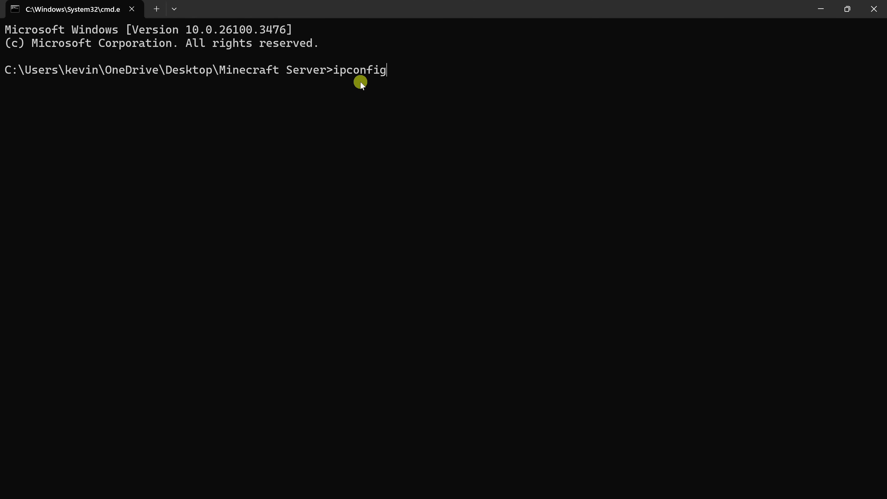
{"action": "key", "text": "Return"}
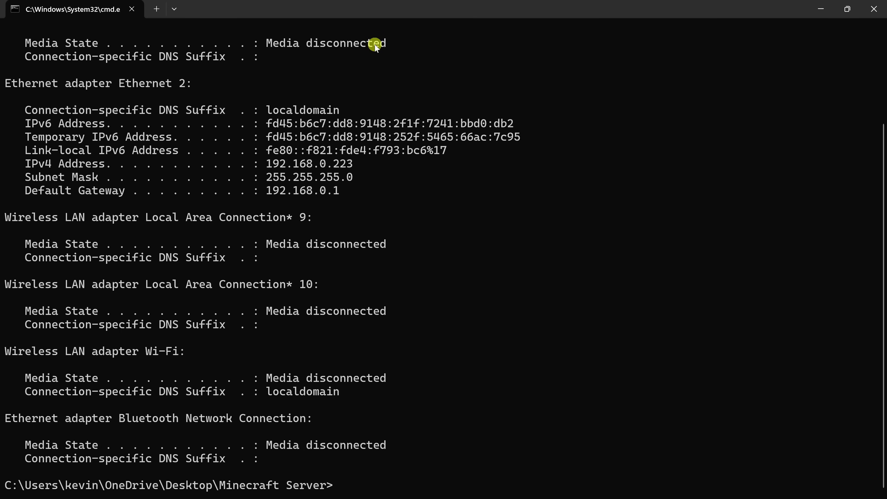
- Copy the IPv4 address 192.168.0.223 and close Command Prompt
{"action": "left_click_drag", "start_coordinate": [25, 163], "coordinate": [351, 164]}
{"action": "right_click", "coordinate": [269, 161]}
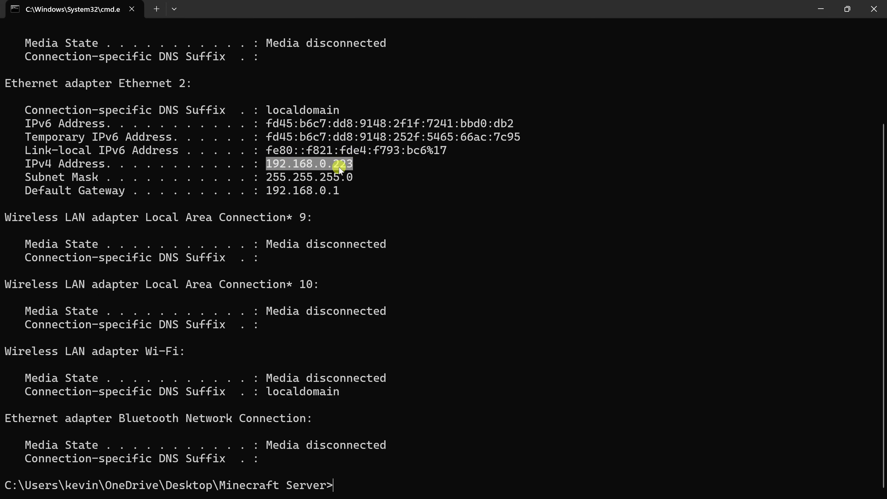
{"action": "right_click", "coordinate": [346, 167]}
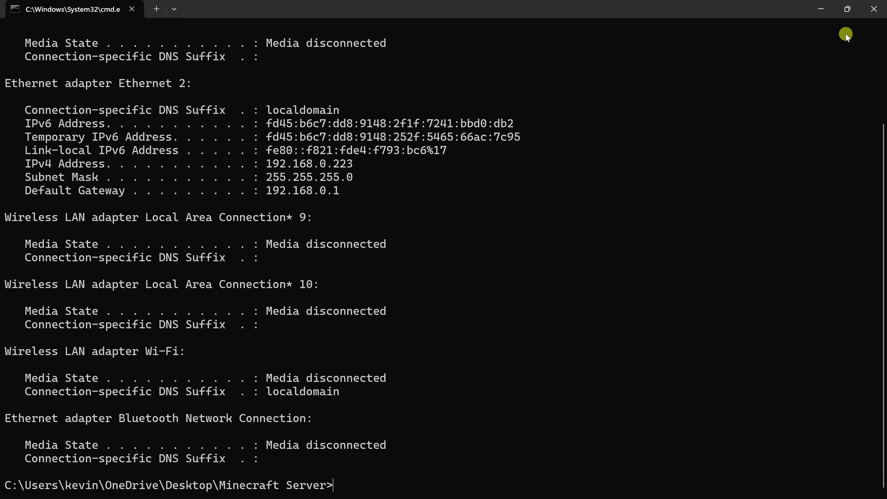
{"action": "left_click", "coordinate": [874, 10]}
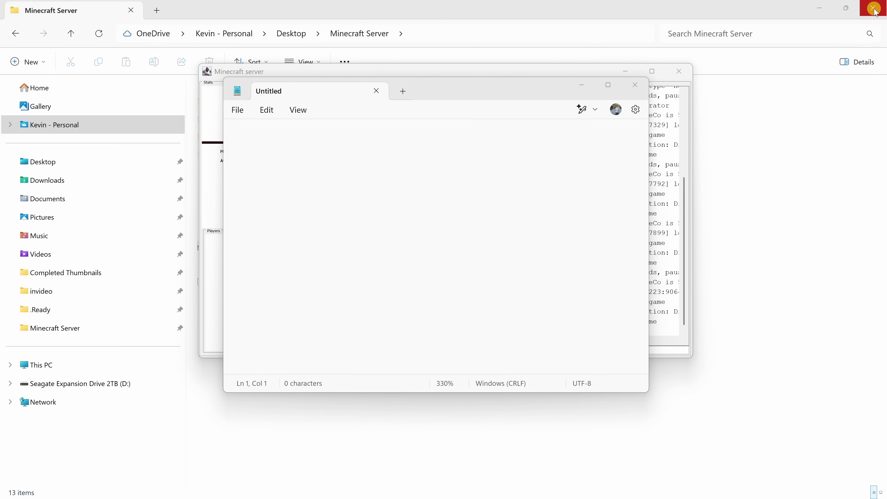
- Write 192.168.0.223:25565 in the blank note and select the whole address
{"action": "left_click", "coordinate": [350, 151]}
{"action": "type", "text": "192.168.0.223"}
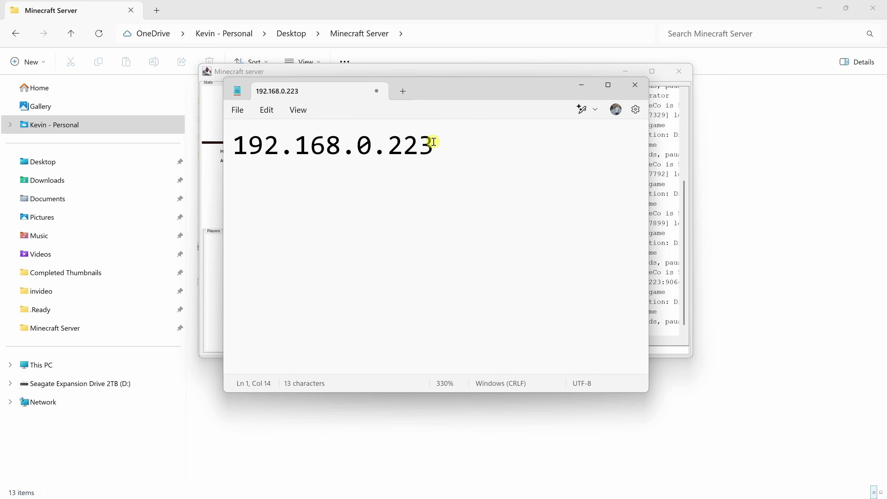
{"action": "type", "text": ":25565"}
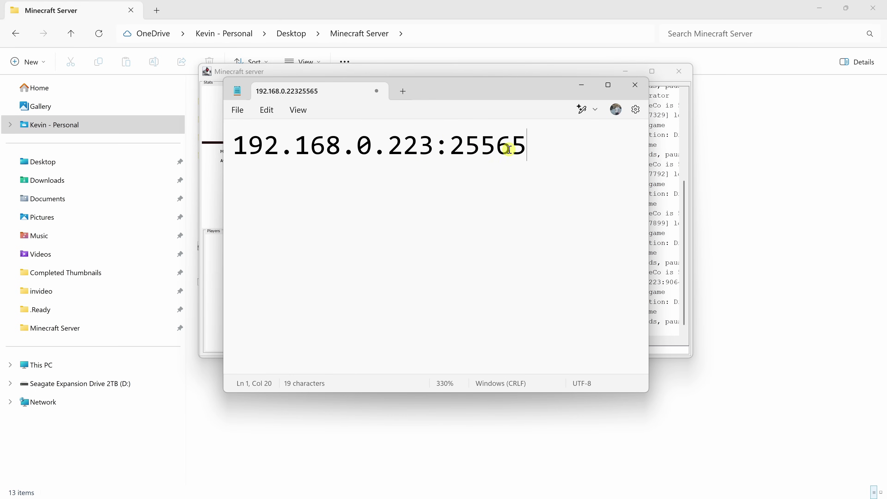
{"action": "left_click_drag", "start_coordinate": [510, 147], "coordinate": [453, 157]}
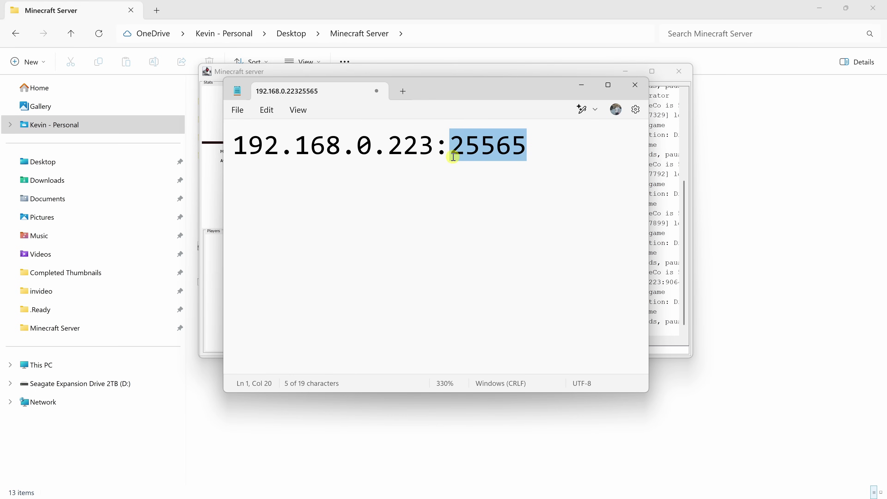
{"action": "left_click", "coordinate": [453, 157]}
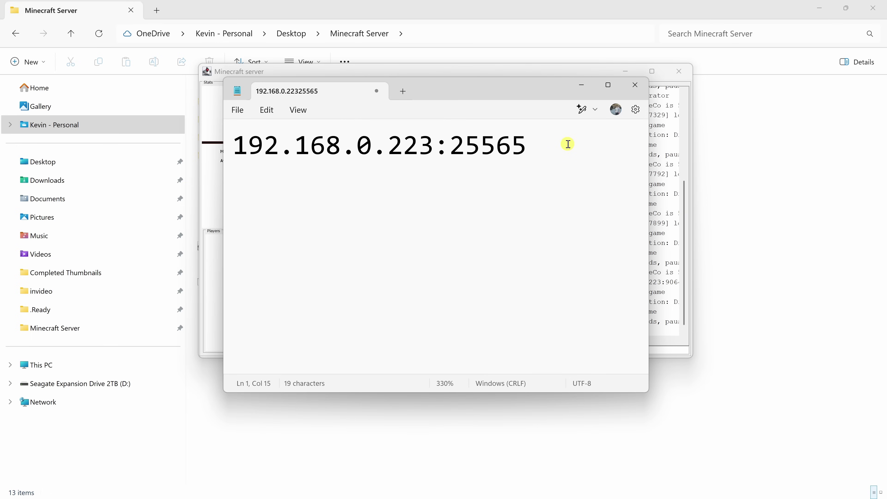
{"action": "left_click_drag", "start_coordinate": [568, 144], "coordinate": [225, 133]}
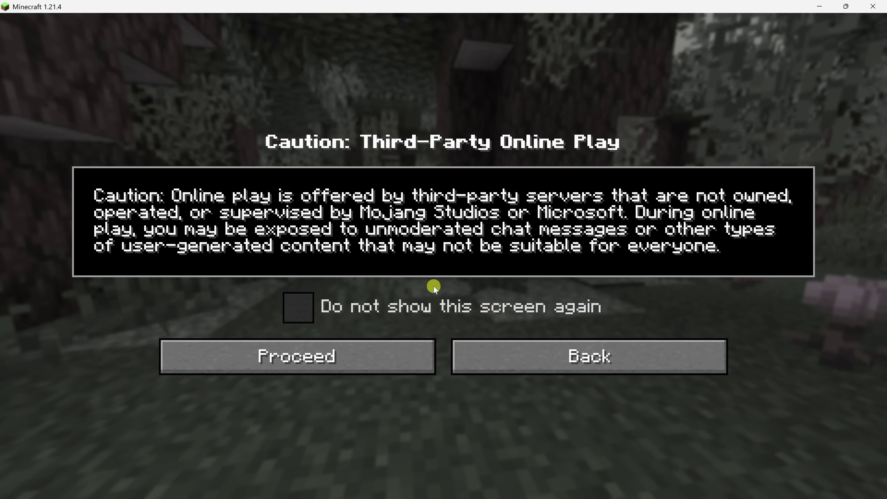
- Connect to 192.168.0.223:25565 through Multiplayer's Direct Connection
{"action": "left_click", "coordinate": [371, 365]}
{"action": "left_click", "coordinate": [417, 427]}
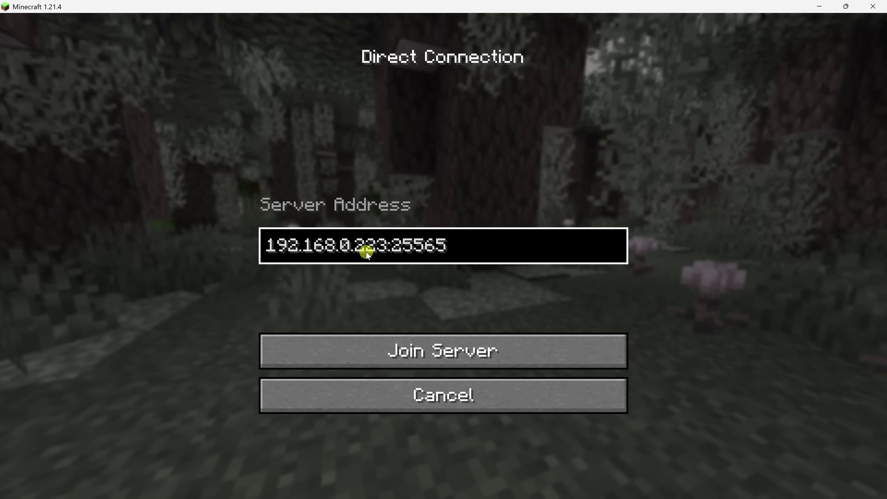
{"action": "left_click", "coordinate": [462, 349]}
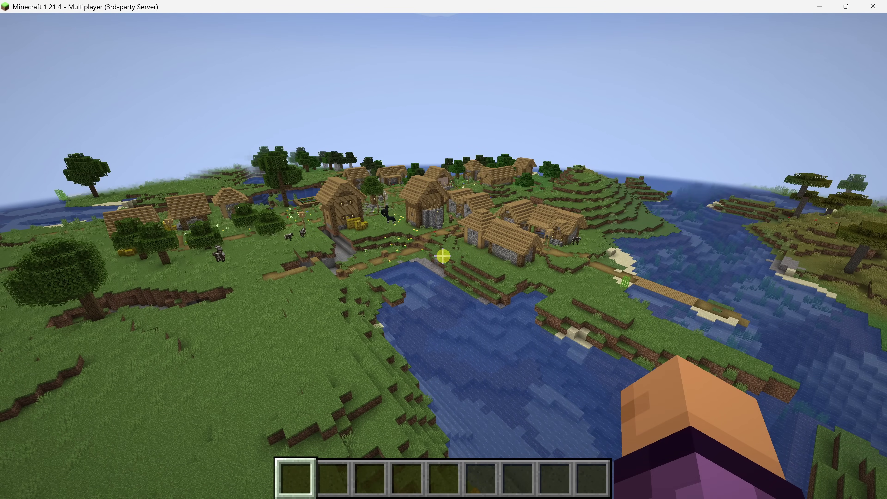
- Rerun ipconfig, copy the default gateway 192.168.0.1, and close Command Prompt
{"action": "key", "text": "w"}
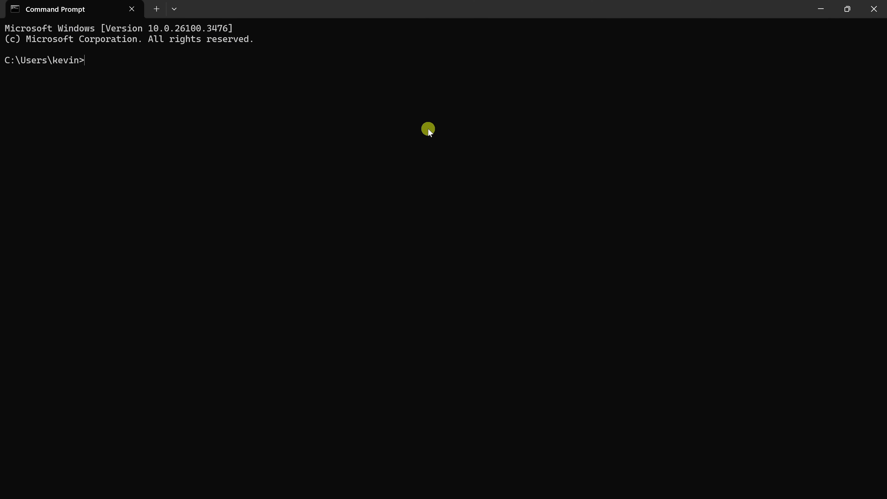
{"action": "type", "text": "ipconfig"}
{"action": "key", "text": "Return"}
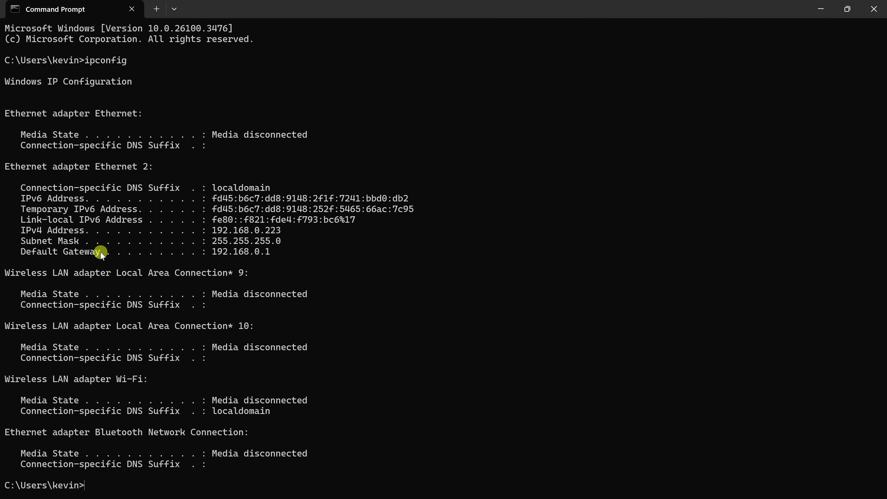
{"action": "left_click_drag", "start_coordinate": [214, 252], "coordinate": [268, 252]}
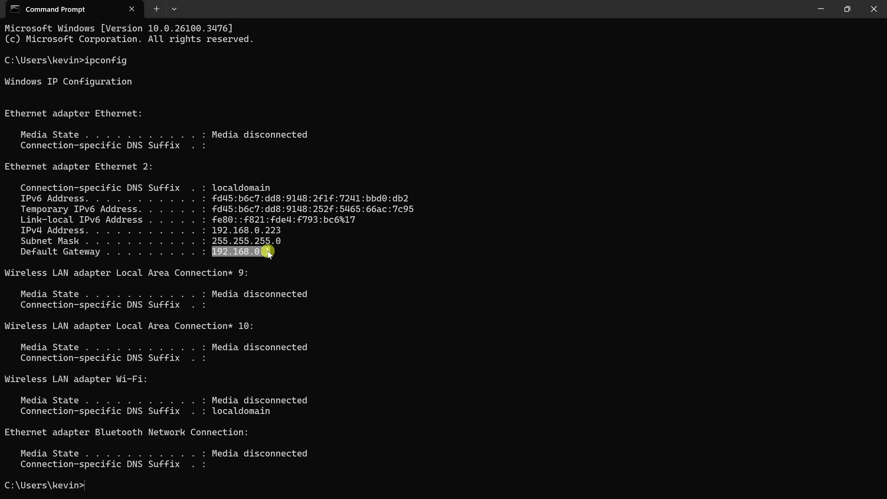
{"action": "left_click_drag", "start_coordinate": [268, 252], "coordinate": [269, 252]}
{"action": "key", "text": "ctrl+c"}
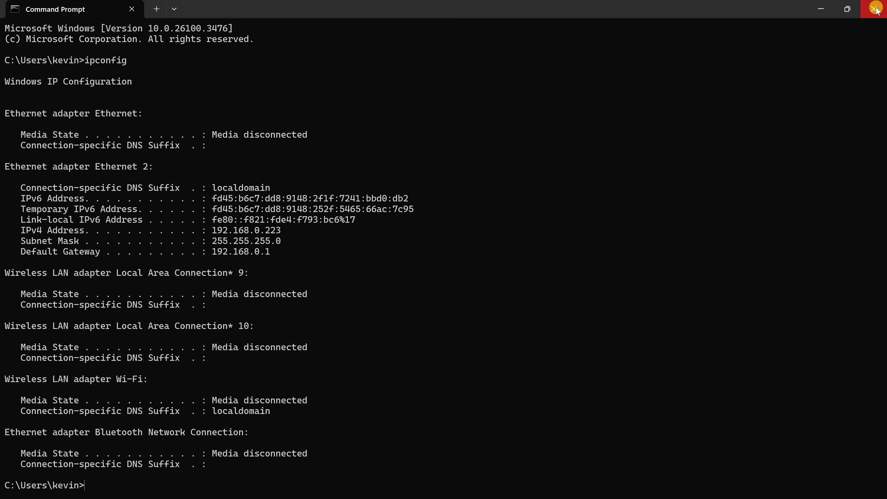
{"action": "left_click", "coordinate": [876, 9]}
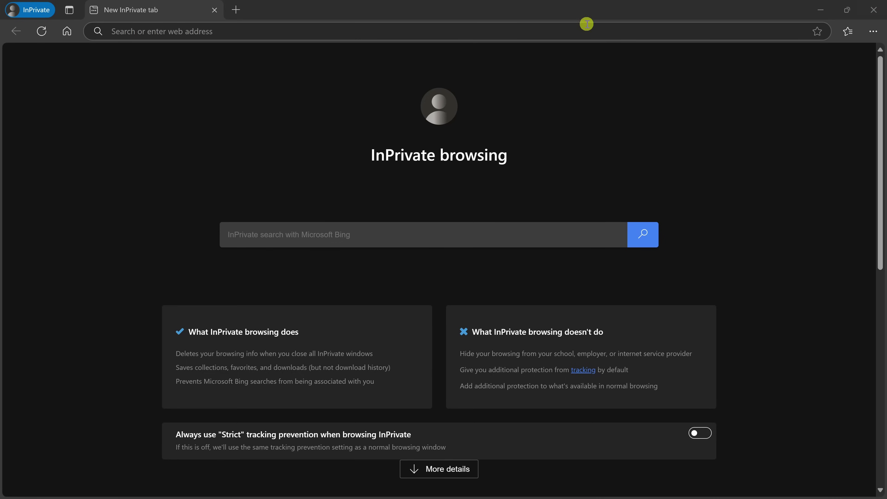
{"action": "left_click", "coordinate": [210, 32]}
{"action": "key", "text": "ctrl+v"}
{"action": "type", "text": "1"}
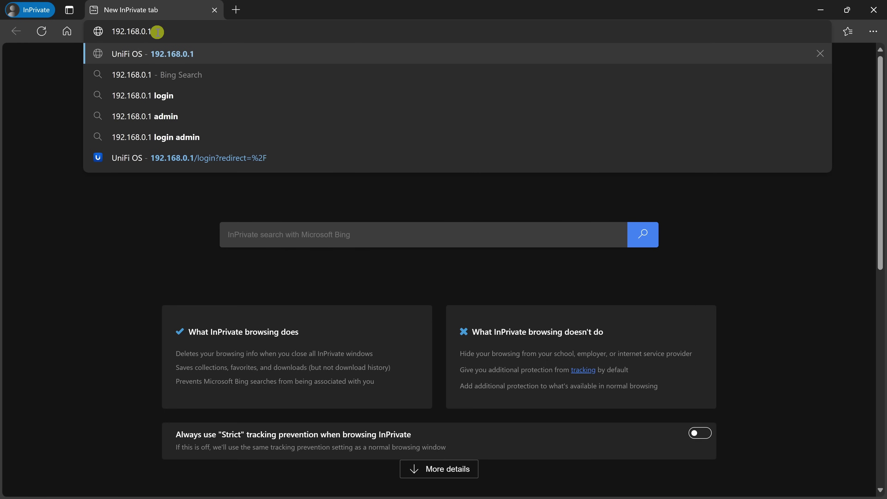
{"action": "key", "text": "Return"}
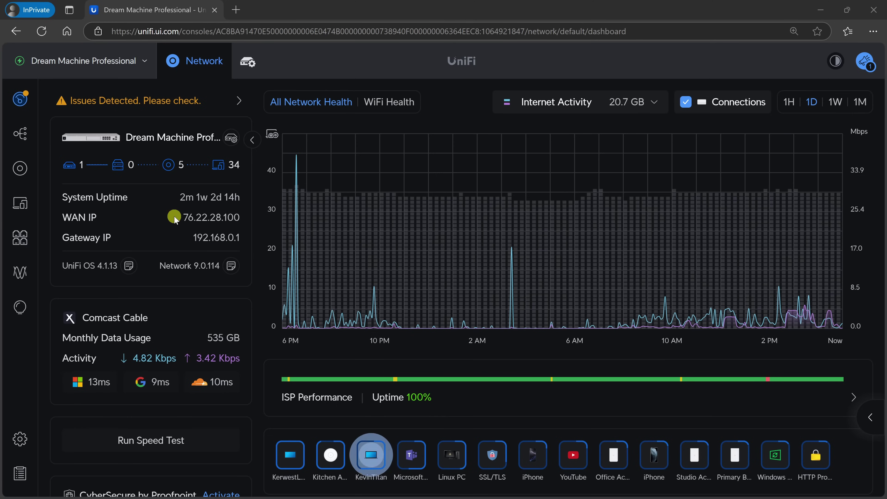
{"action": "left_click_drag", "start_coordinate": [174, 216], "coordinate": [247, 219]}
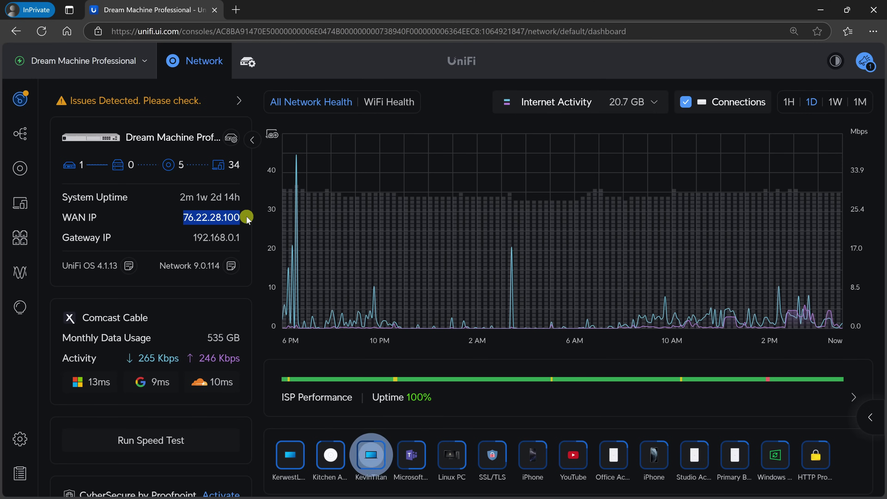
{"action": "left_click", "coordinate": [199, 218]}
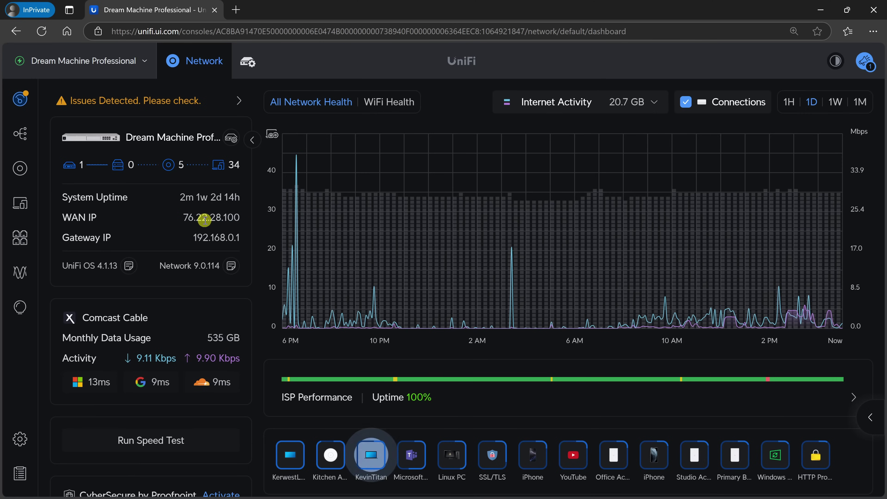
- Search the settings for 'port forwarding' and open a new Port Forwarding entry
{"action": "left_click", "coordinate": [21, 439]}
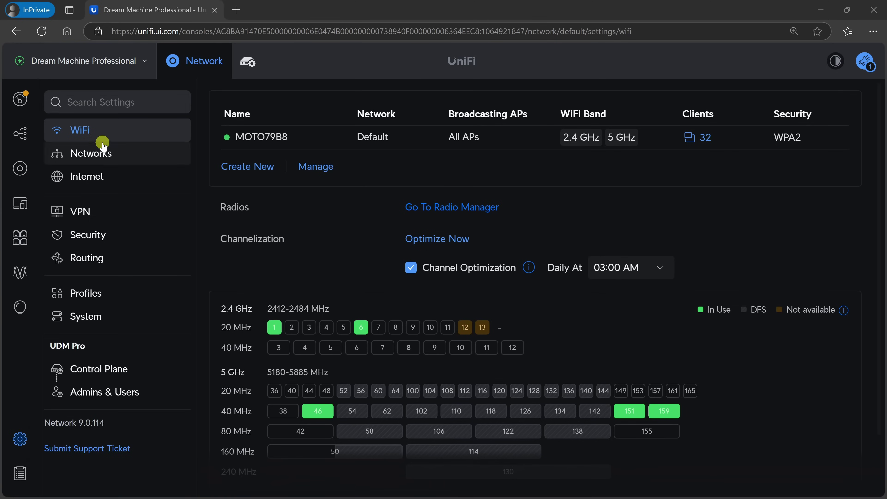
{"action": "left_click", "coordinate": [100, 103]}
{"action": "type", "text": "port forwarding"}
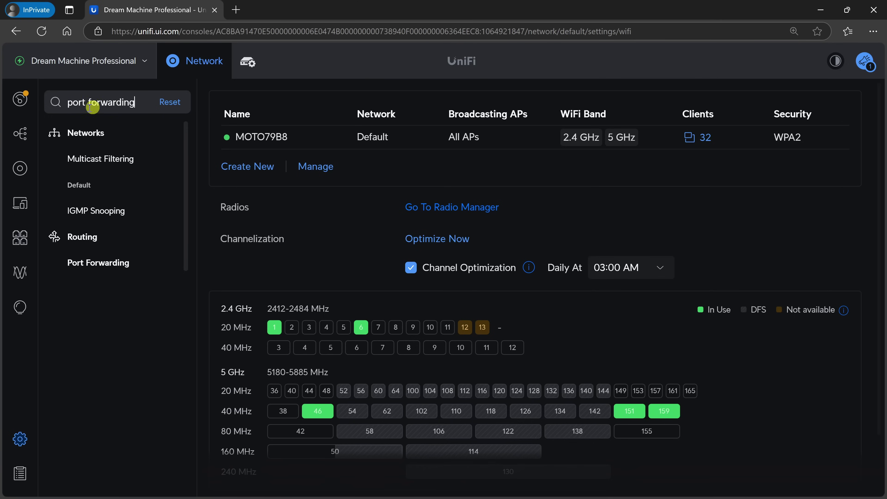
{"action": "left_click", "coordinate": [101, 263]}
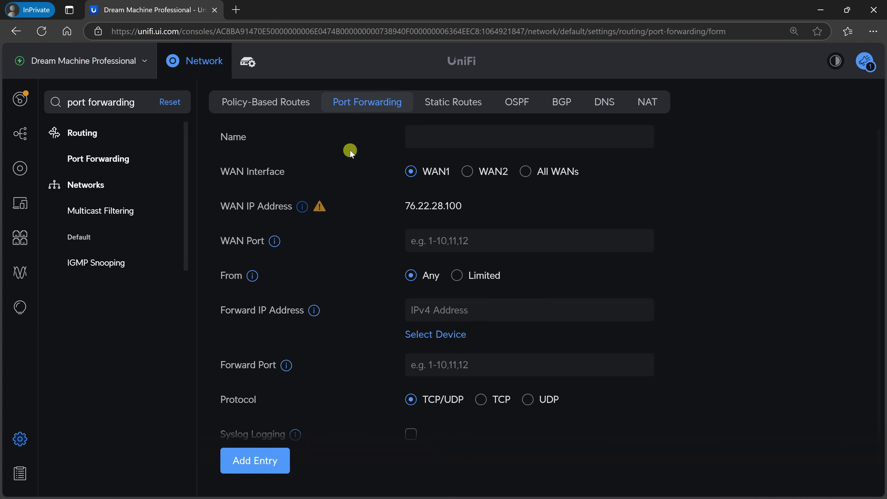
- Add rule Minecraft Server: WAN port 25565 forwarded to 192.168.0.223, port 25565
{"action": "left_click", "coordinate": [446, 139]}
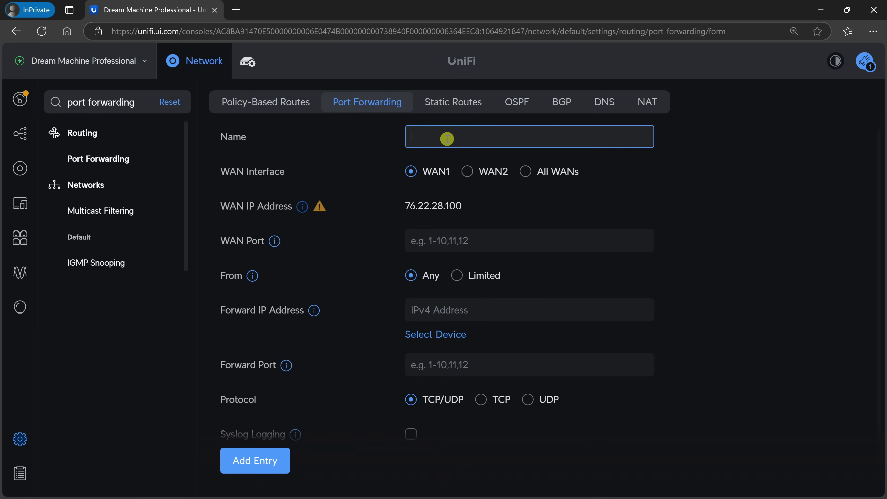
{"action": "key", "text": "ctrl+v"}
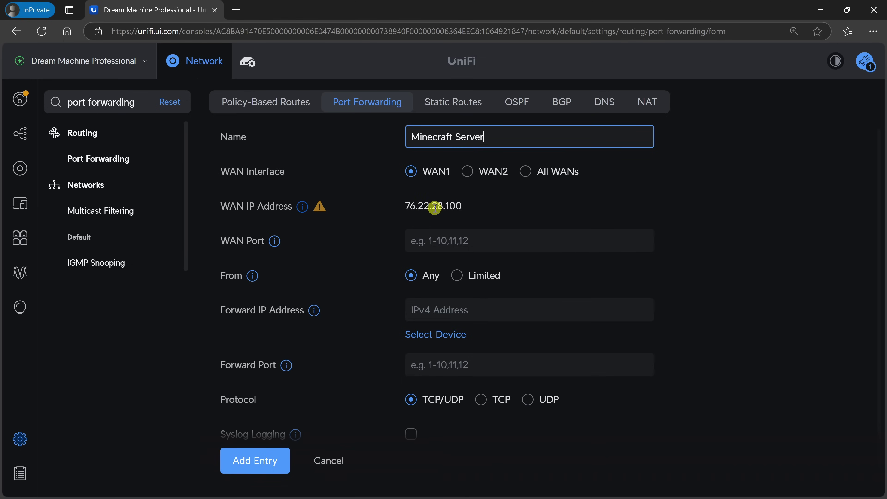
{"action": "left_click", "coordinate": [431, 237]}
{"action": "type", "text": "25565"}
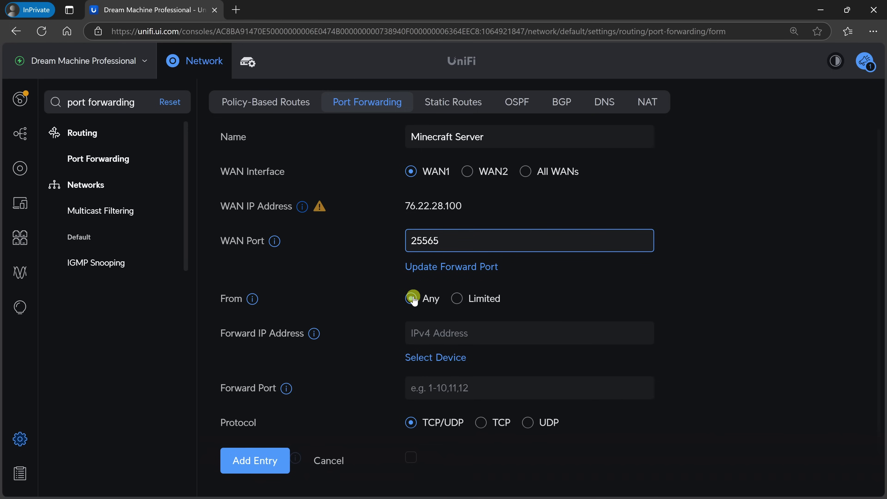
{"action": "left_click", "coordinate": [426, 344]}
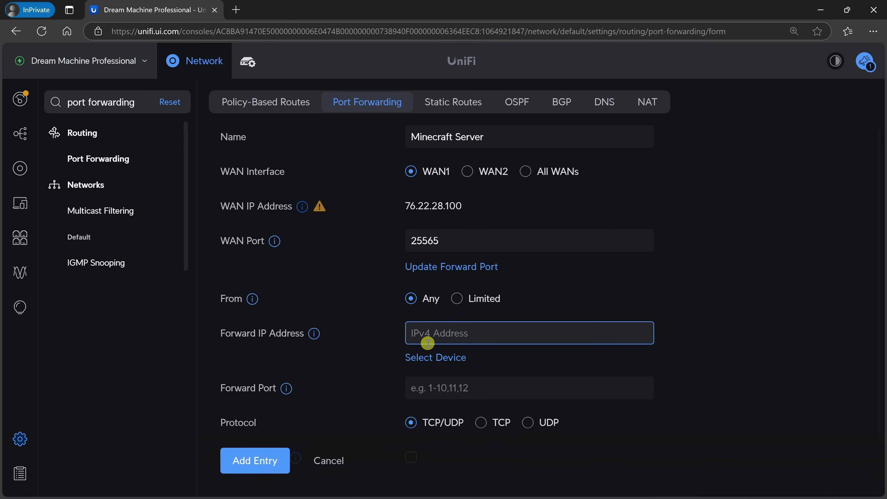
{"action": "key", "text": "ctrl+v"}
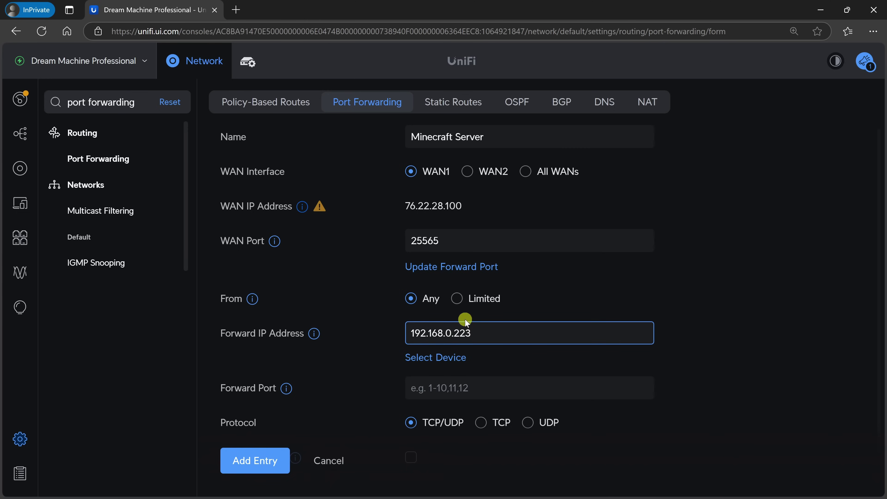
{"action": "left_click", "coordinate": [440, 387]}
{"action": "type", "text": "25565"}
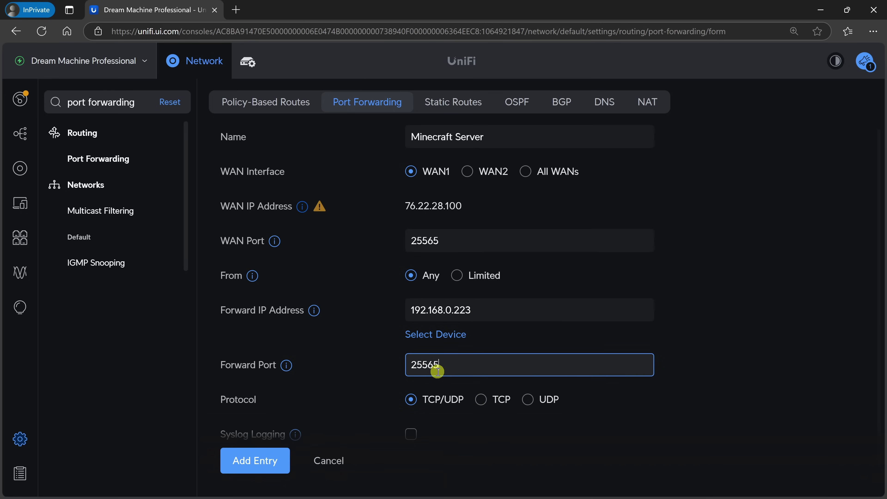
{"action": "scroll", "coordinate": [453, 359], "scroll_direction": "down", "scroll_amount": 1}
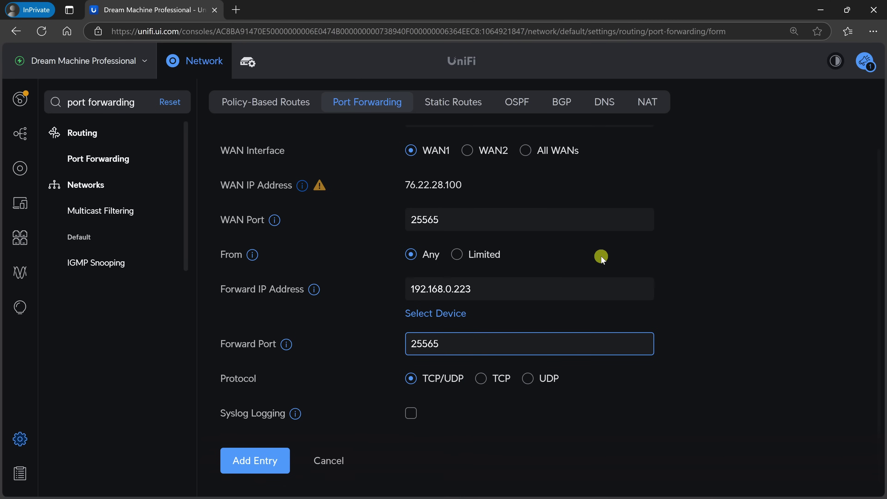
{"action": "left_click", "coordinate": [255, 461]}
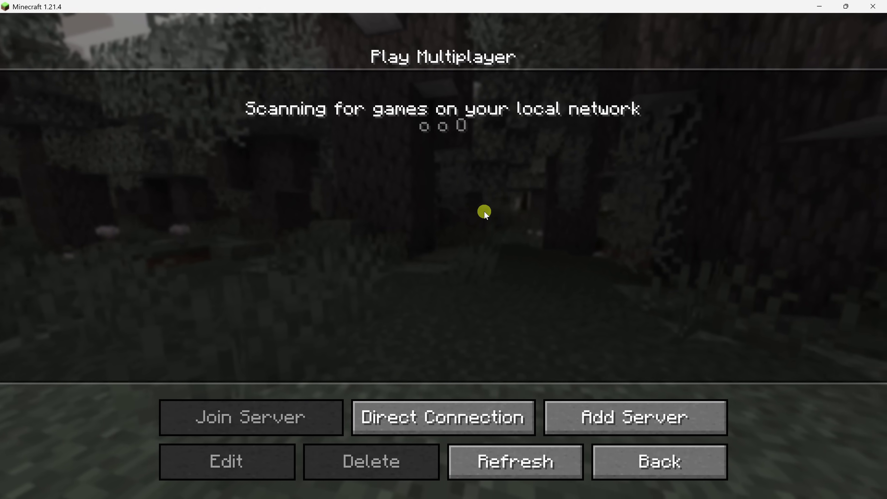
{"action": "left_click", "coordinate": [449, 430]}
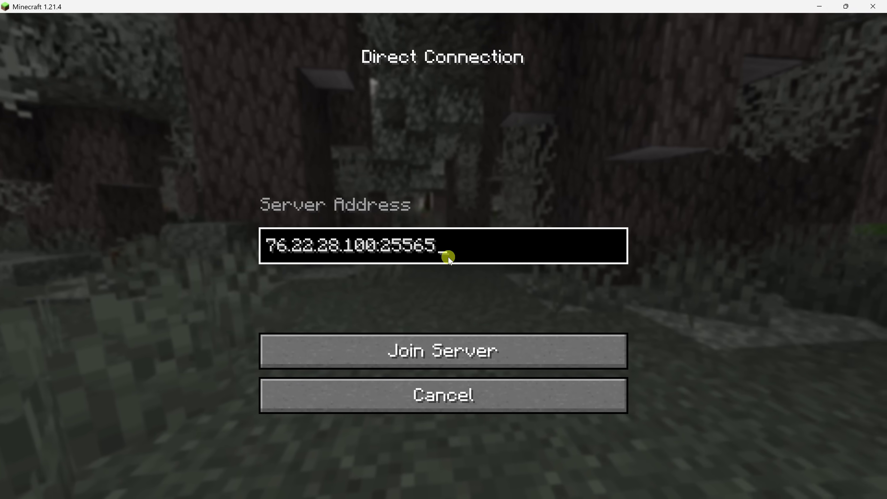
{"action": "left_click", "coordinate": [443, 348]}
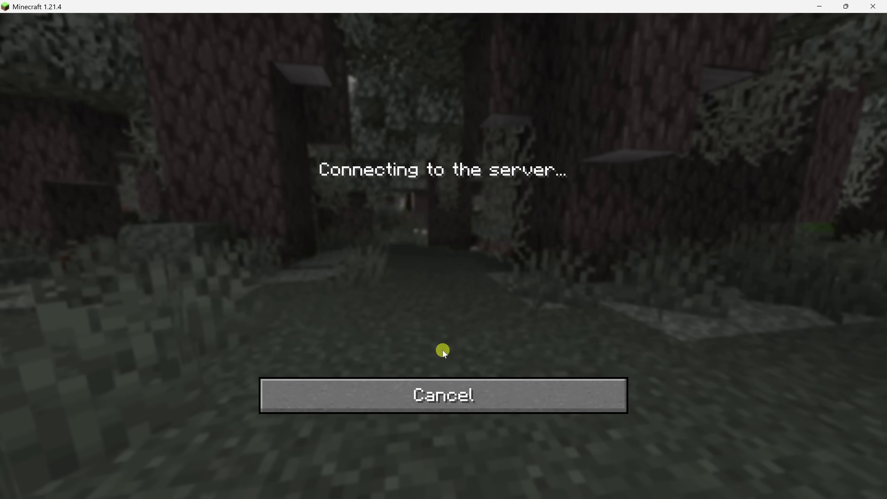
{"action": "key", "text": "w"}
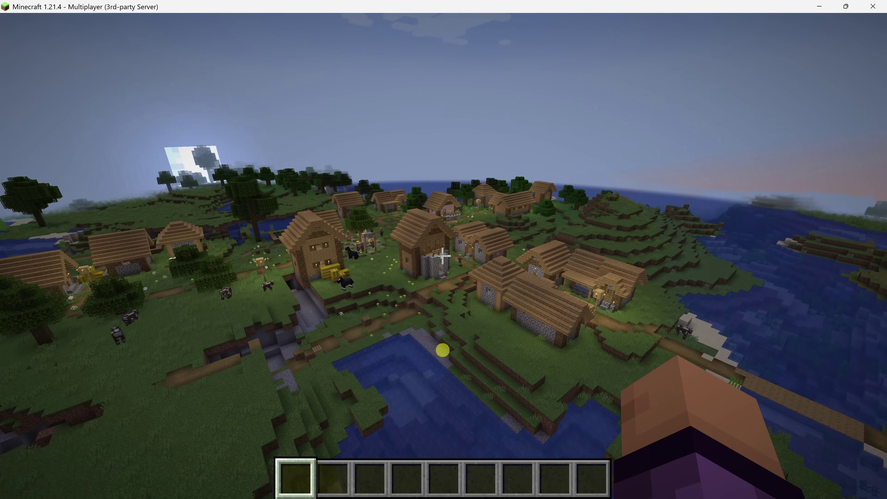
{"action": "mouse_move", "coordinate": [443, 256]}
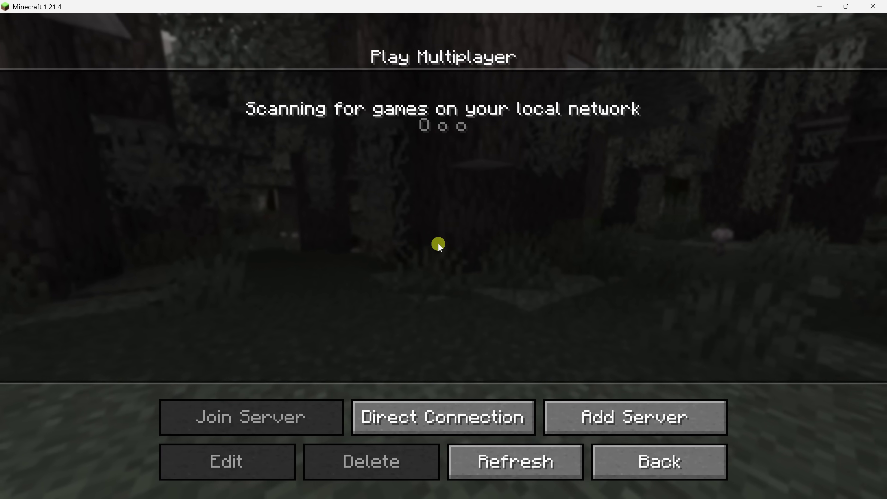
{"action": "left_click", "coordinate": [634, 423]}
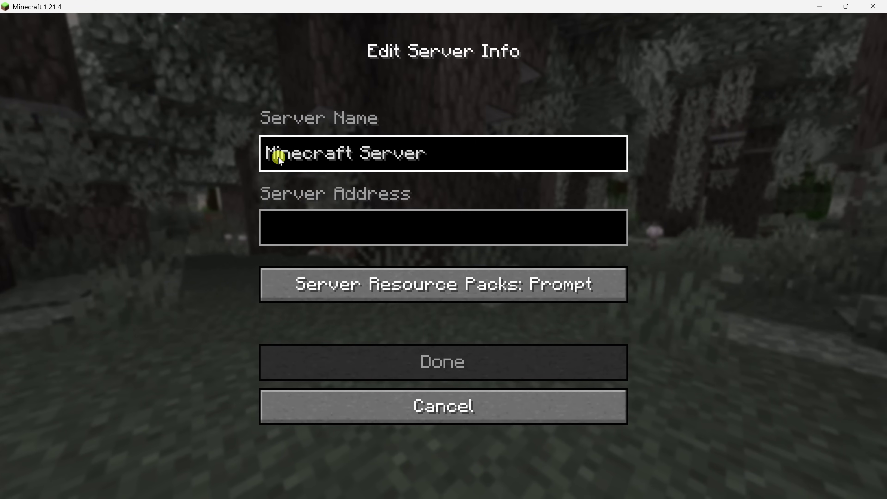
{"action": "left_click", "coordinate": [379, 237]}
{"action": "key", "text": "ctrl+v"}
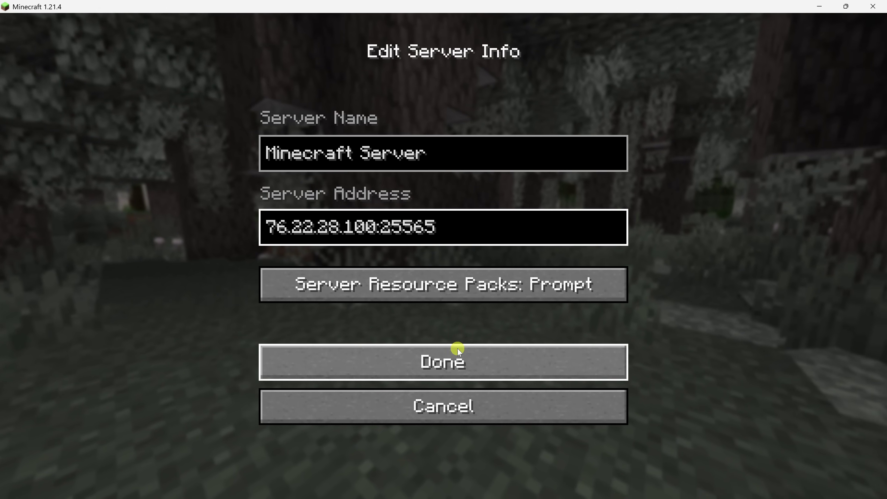
{"action": "left_click", "coordinate": [460, 357]}
{"action": "mouse_move", "coordinate": [287, 101]}
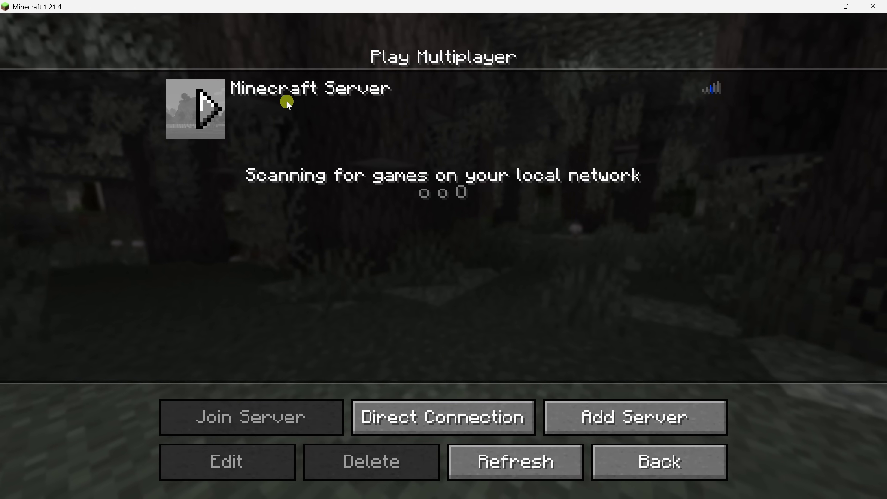